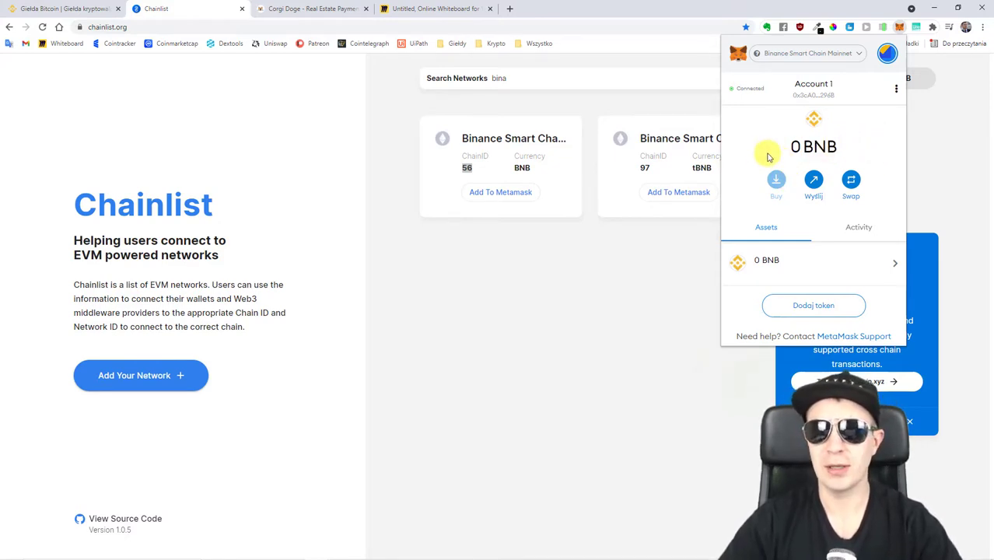
Switch to Binance and open the BNB withdrawal form from the spot wallet.
double_click(793, 146)
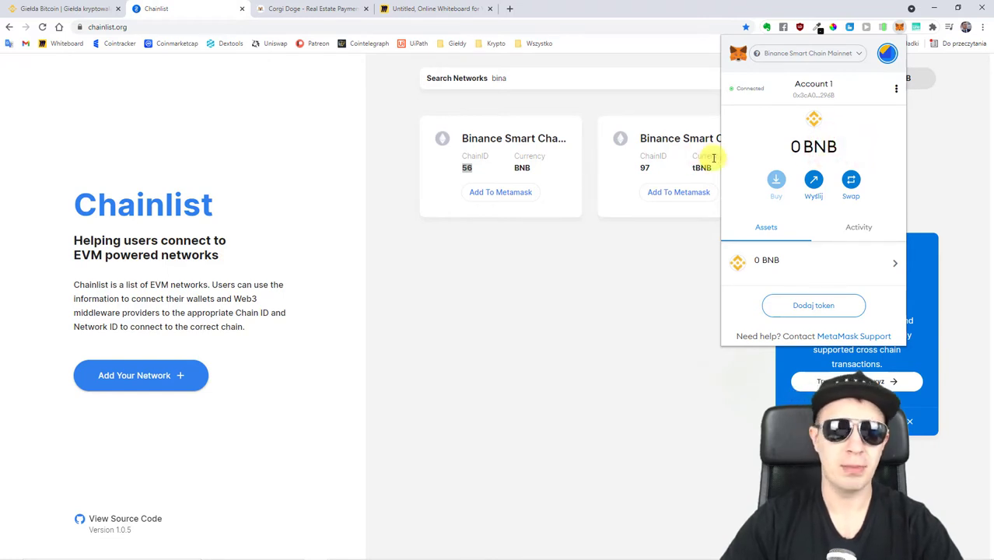
left_click(64, 7)
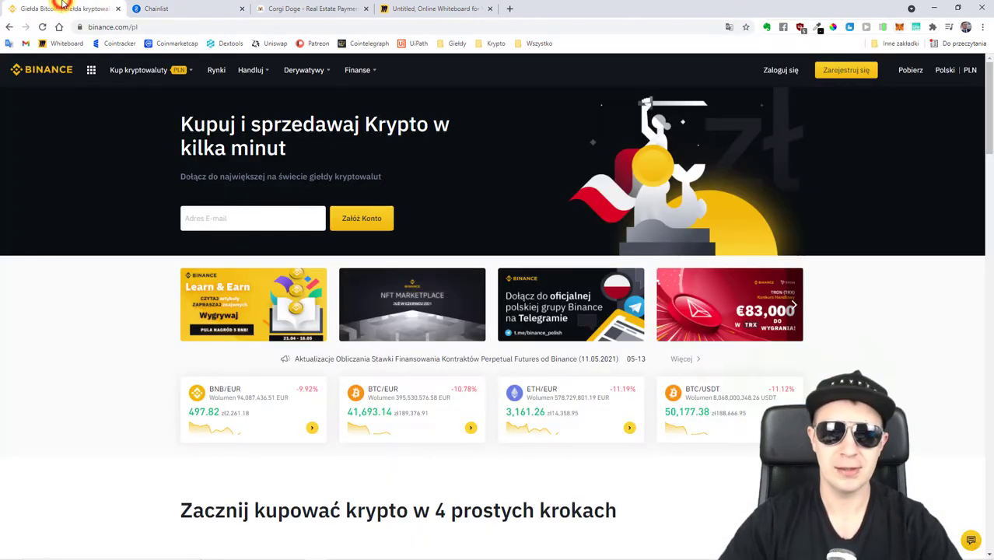
mouse_move(756, 78)
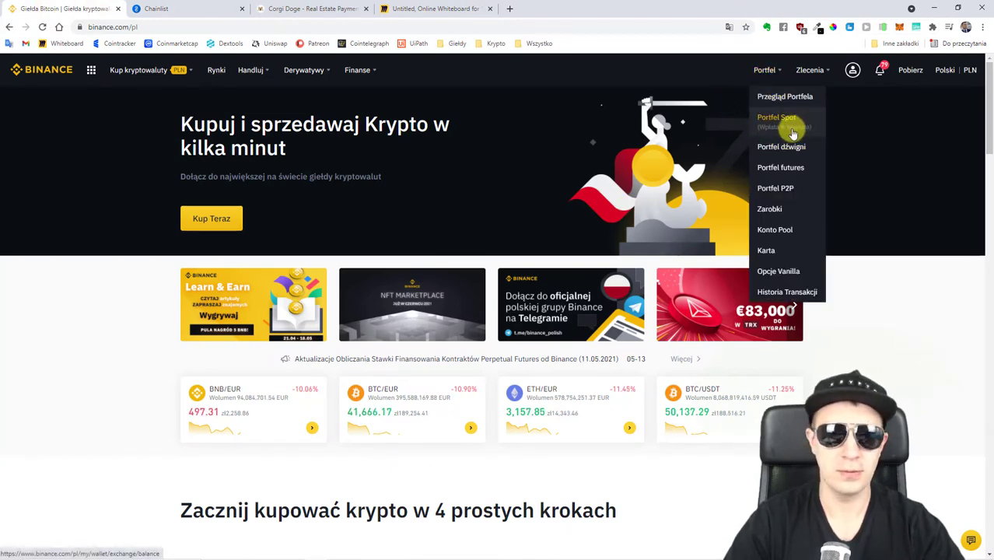
left_click(793, 134)
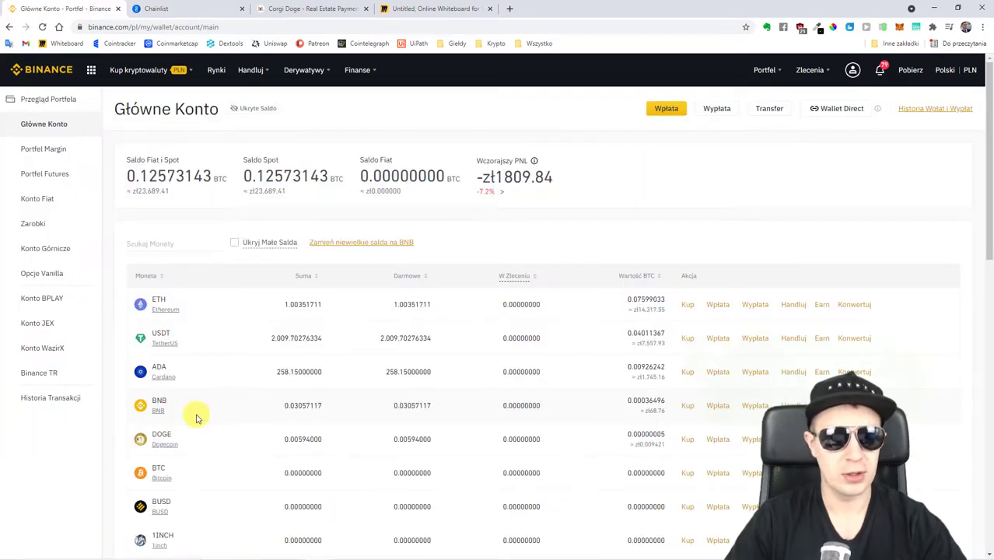
left_click(752, 406)
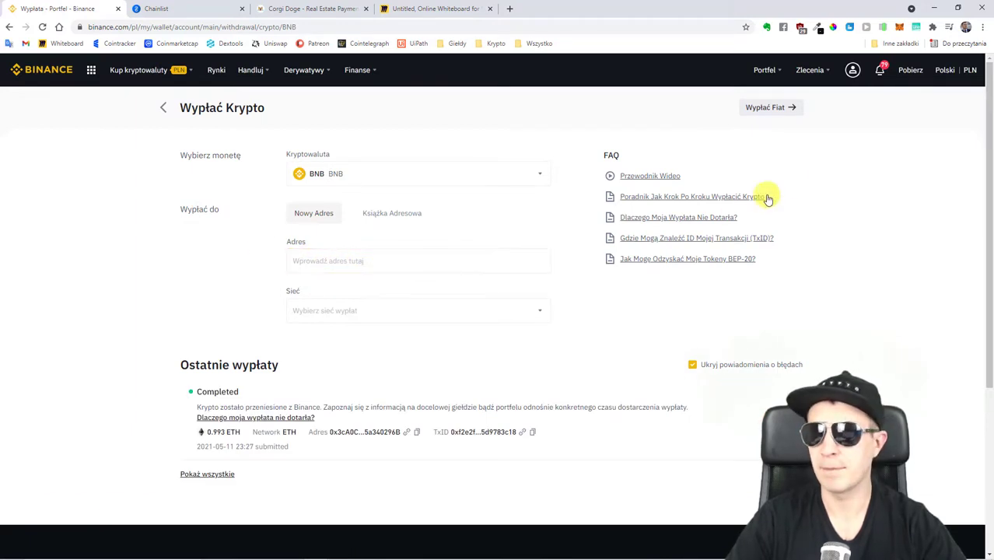
Copy the Account 1 wallet address from MetaMask and paste it as the BNB withdrawal address, using the BEP20 (BSC) network.
left_click(900, 28)
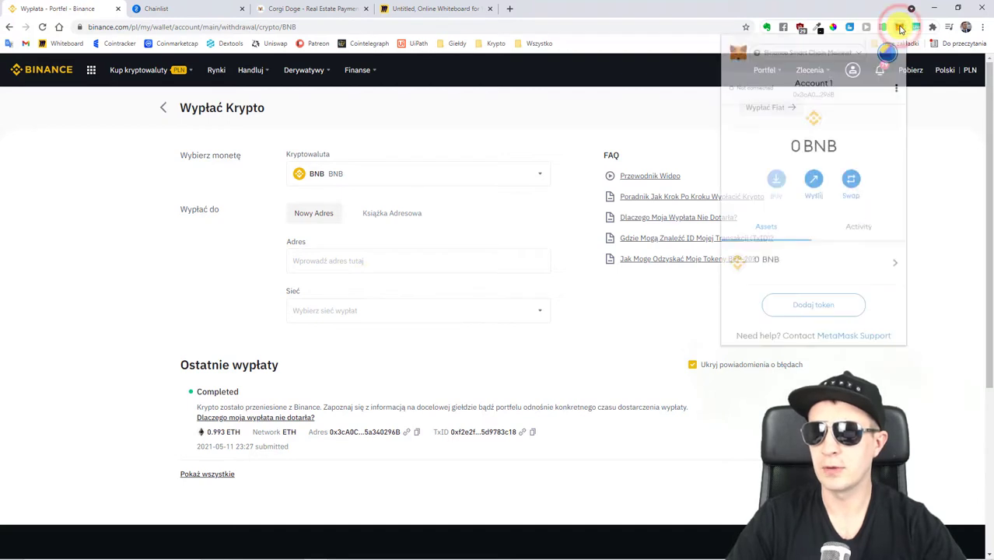
left_click(821, 94)
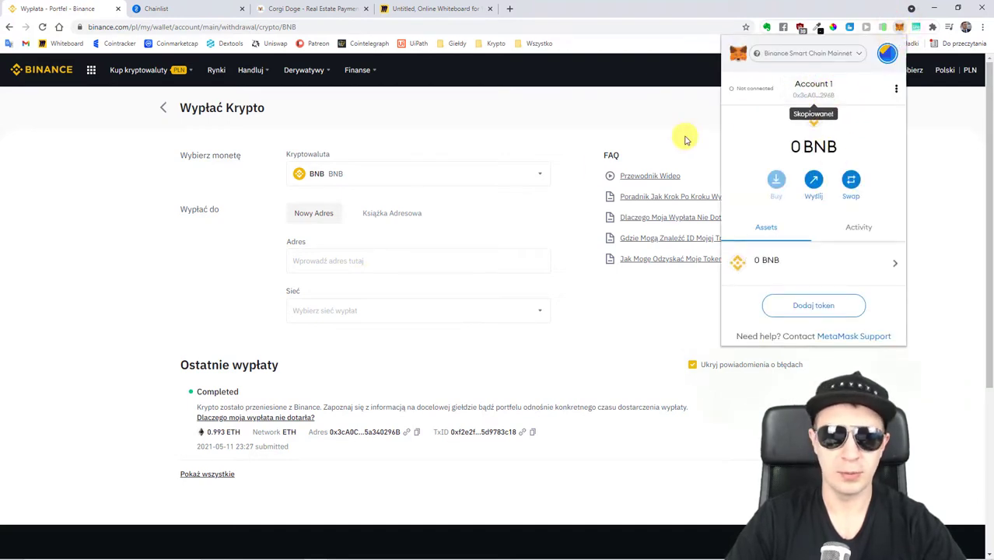
left_click(315, 260)
right_click(311, 260)
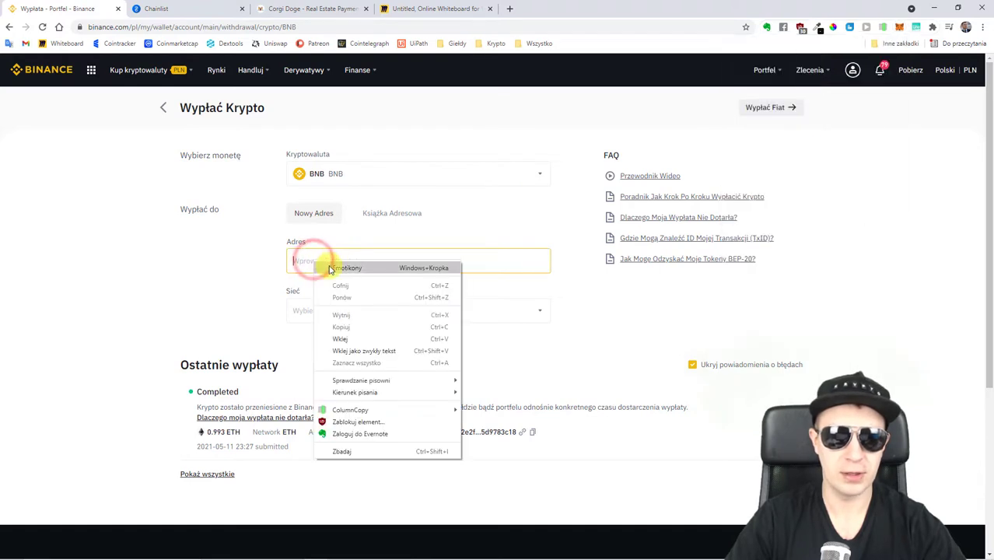
left_click(348, 338)
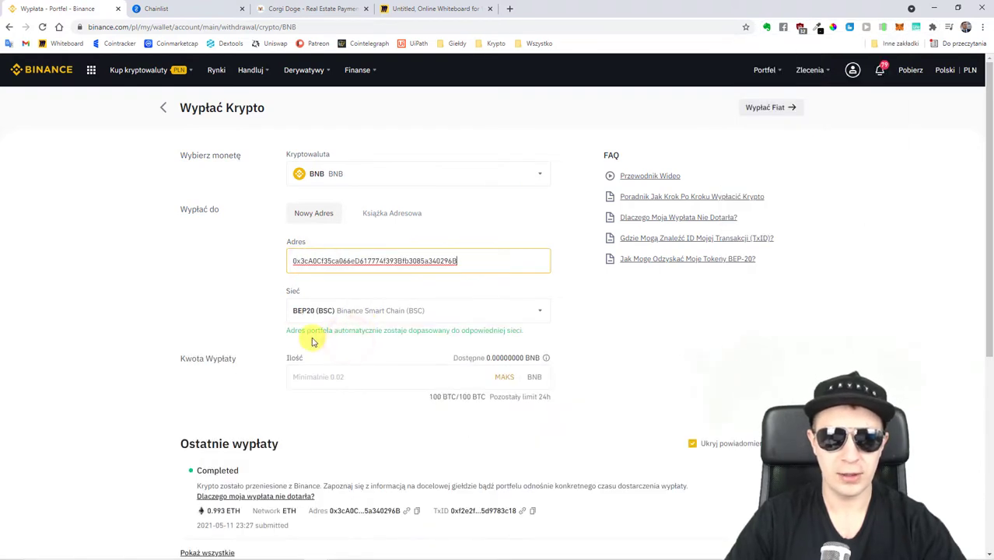
double_click(319, 330)
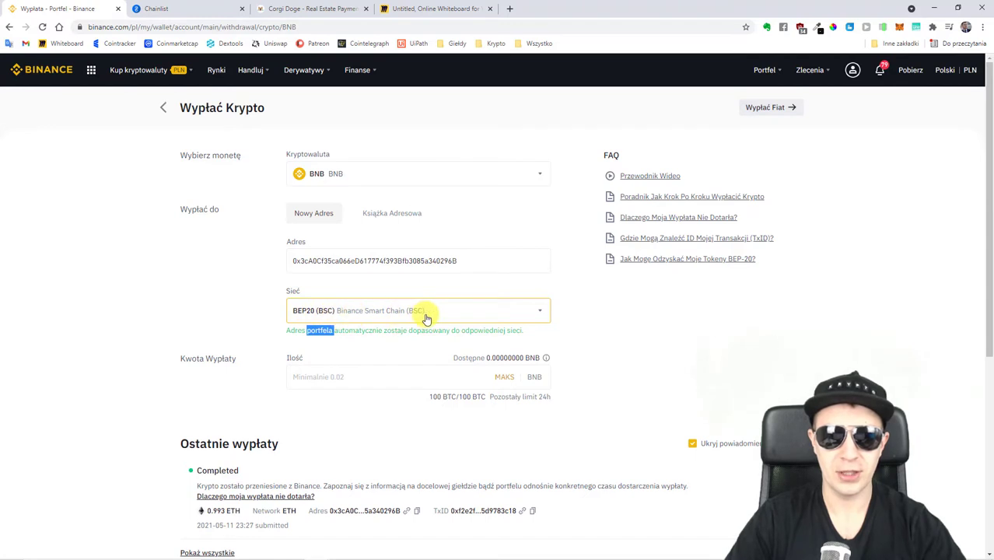
Withdraw the maximum available amount of 0.03057117 BNB and confirm BSC as the transfer network.
left_click(504, 376)
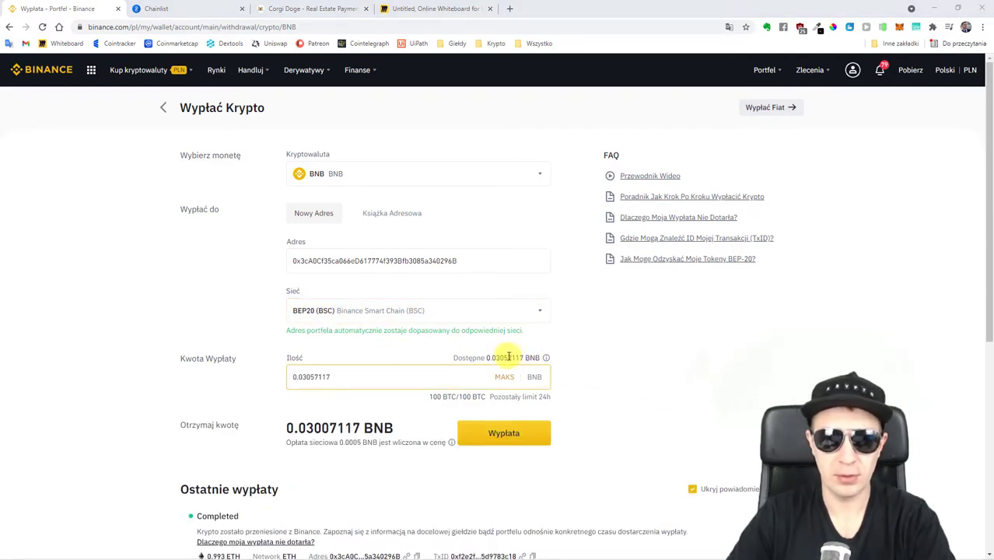
left_click(488, 354)
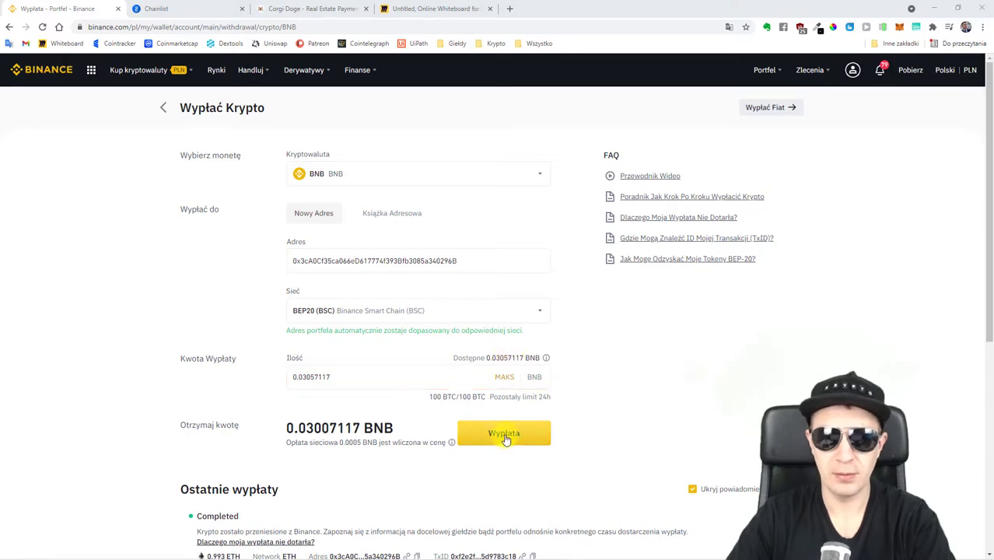
left_click(505, 440)
left_click(551, 369)
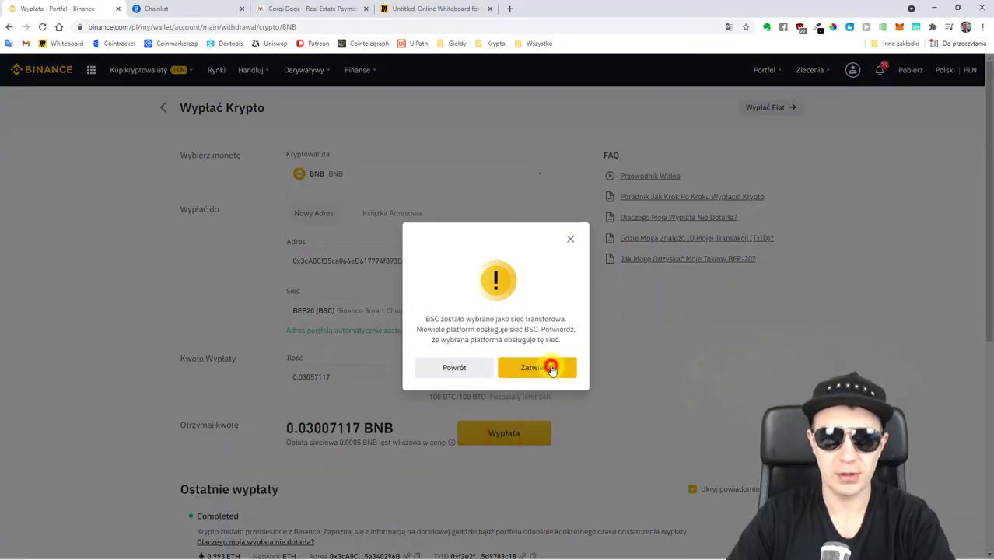
left_click(548, 372)
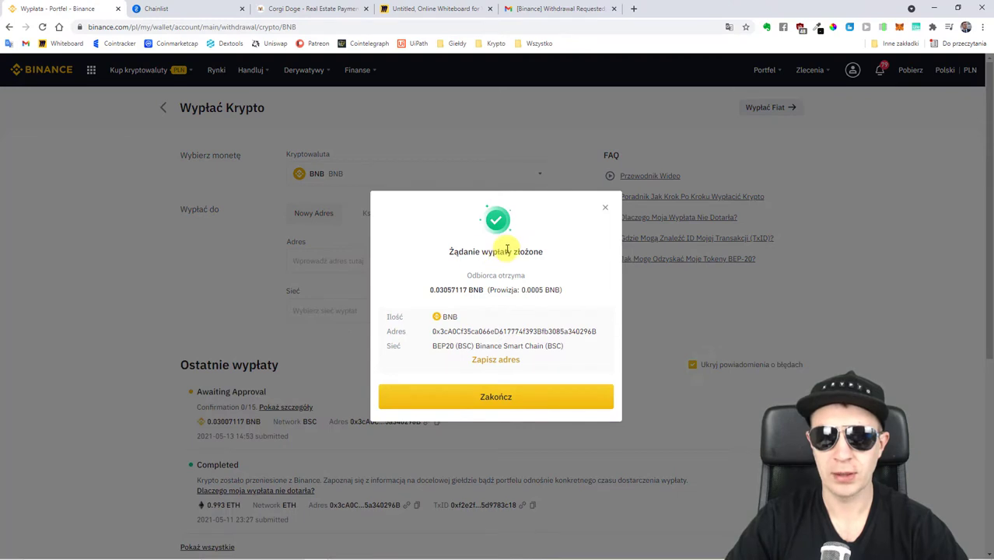
triple_click(507, 250)
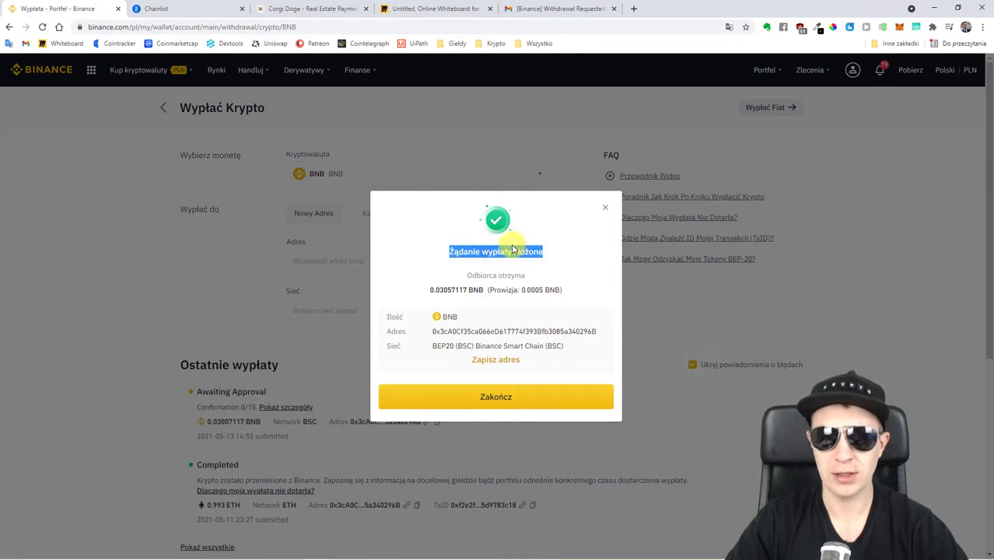
double_click(476, 290)
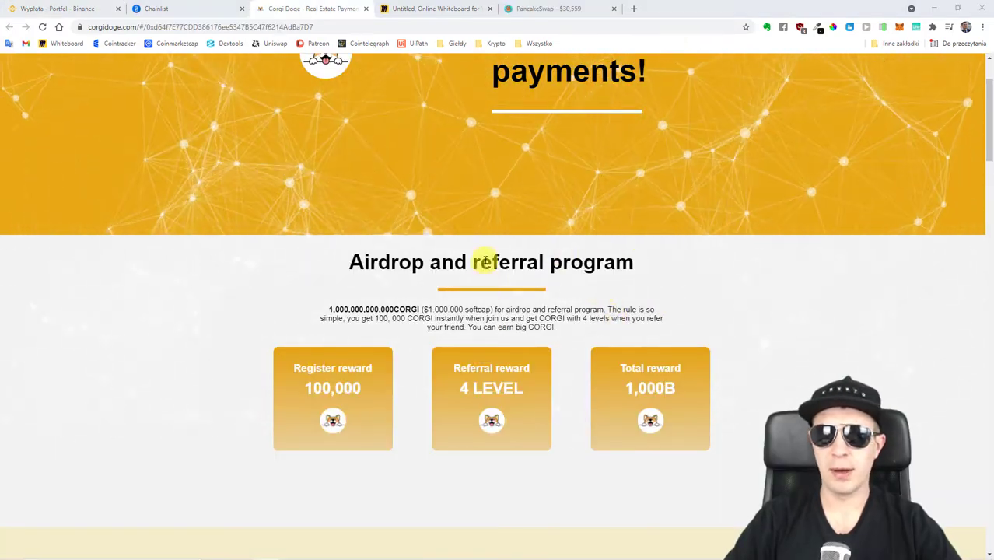
Check the BNB balance of Account 1 in the MetaMask wallet from the Corgi Doge page.
left_click(900, 28)
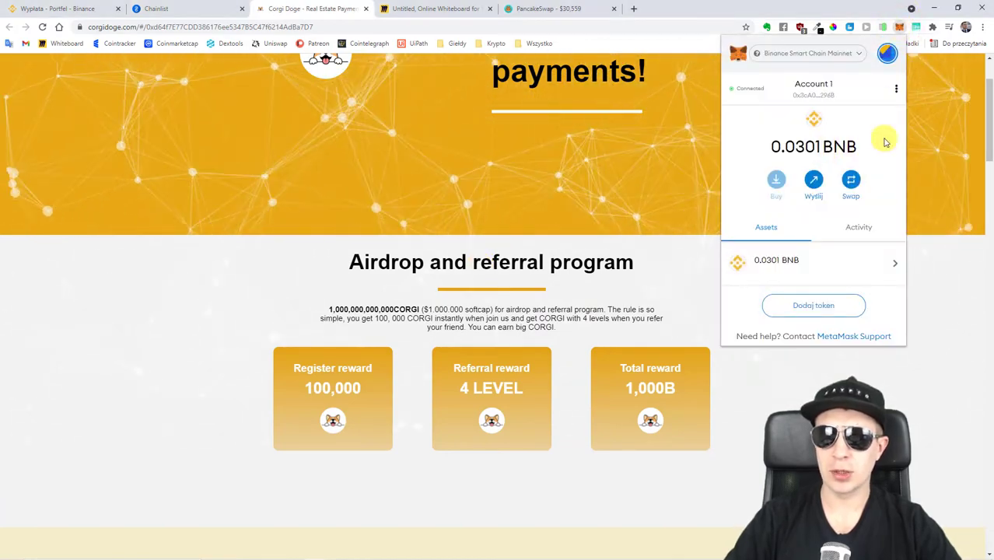
double_click(849, 146)
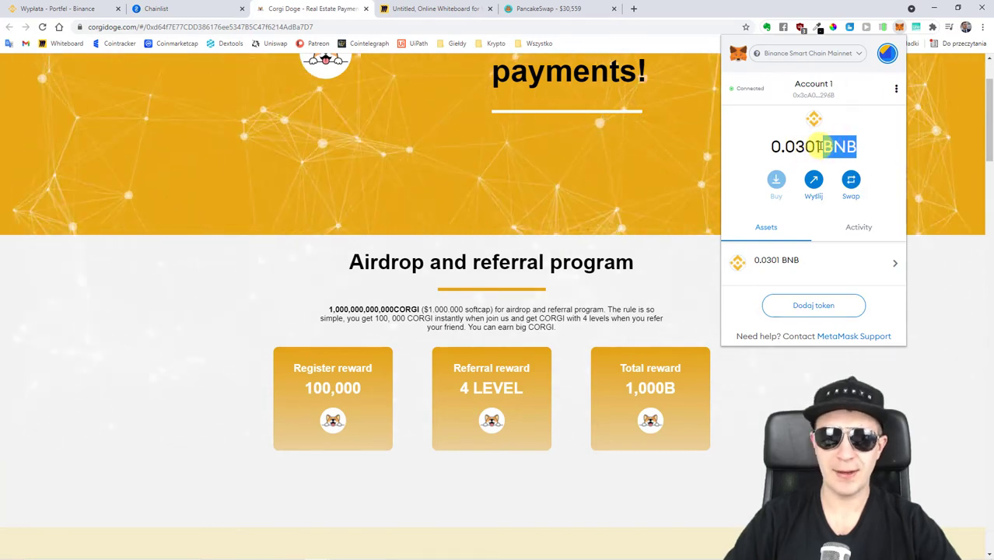
left_click(271, 260)
Read the Corgi Doge airdrop and referral program terms, including the softcap, joining rule and register reward.
scroll(271, 260, "down", 1)
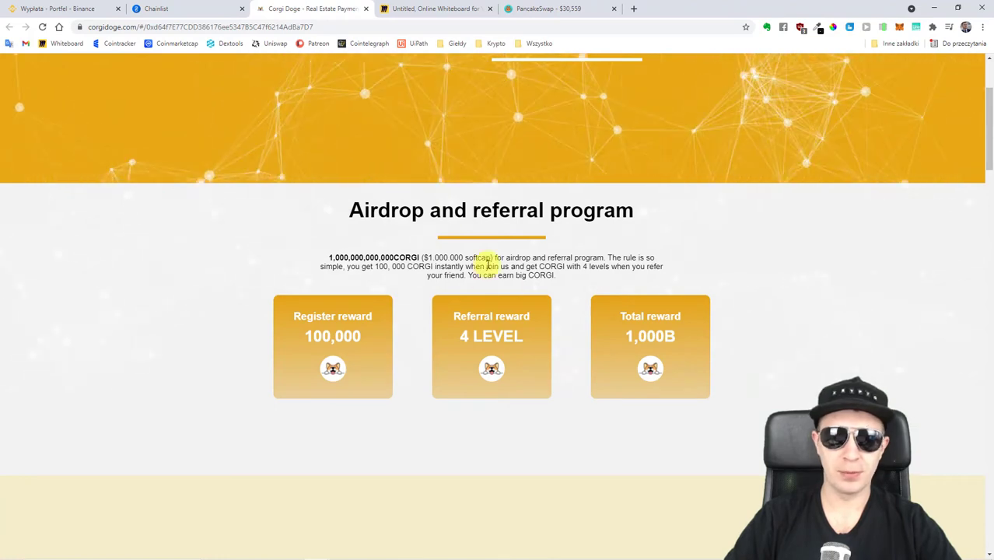
triple_click(415, 265)
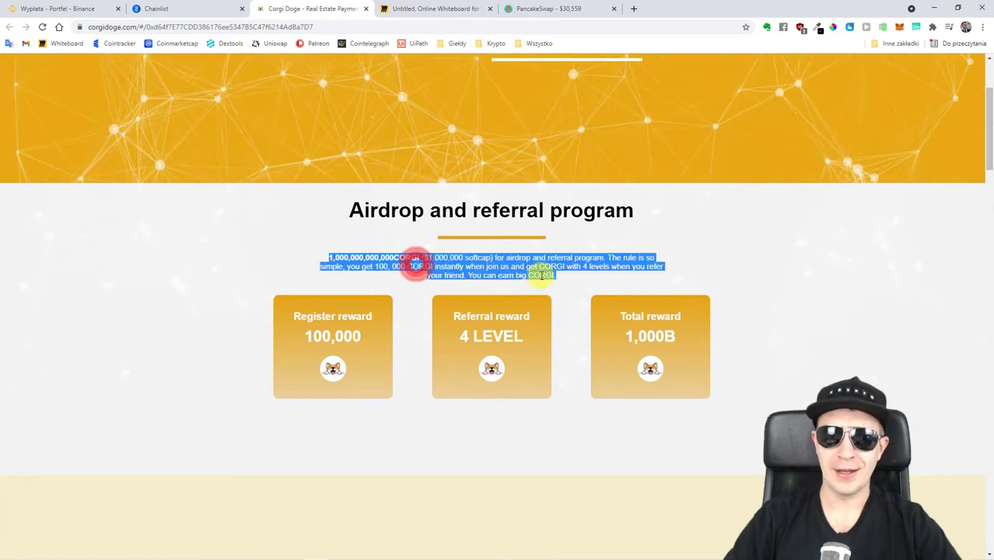
triple_click(550, 270)
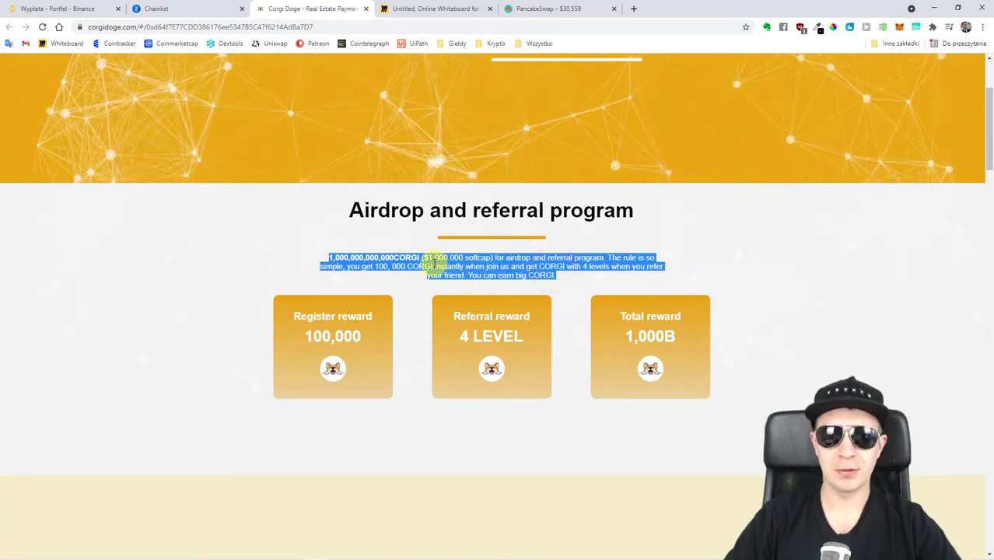
left_click(466, 262)
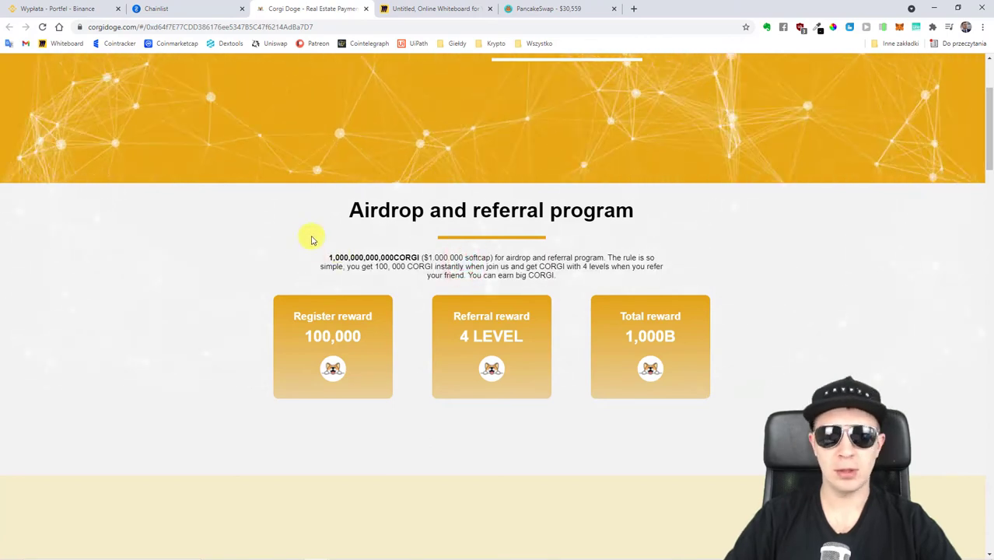
double_click(399, 212)
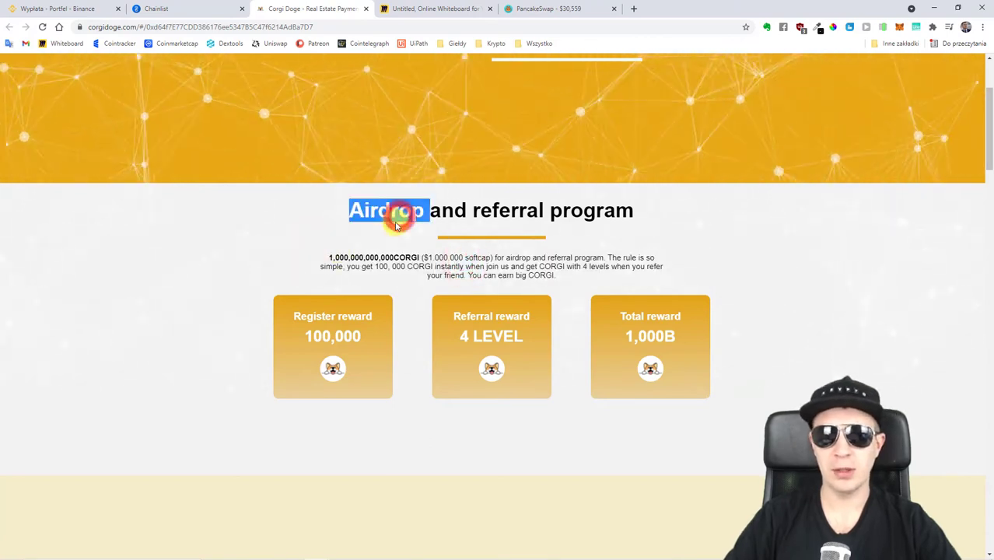
double_click(478, 259)
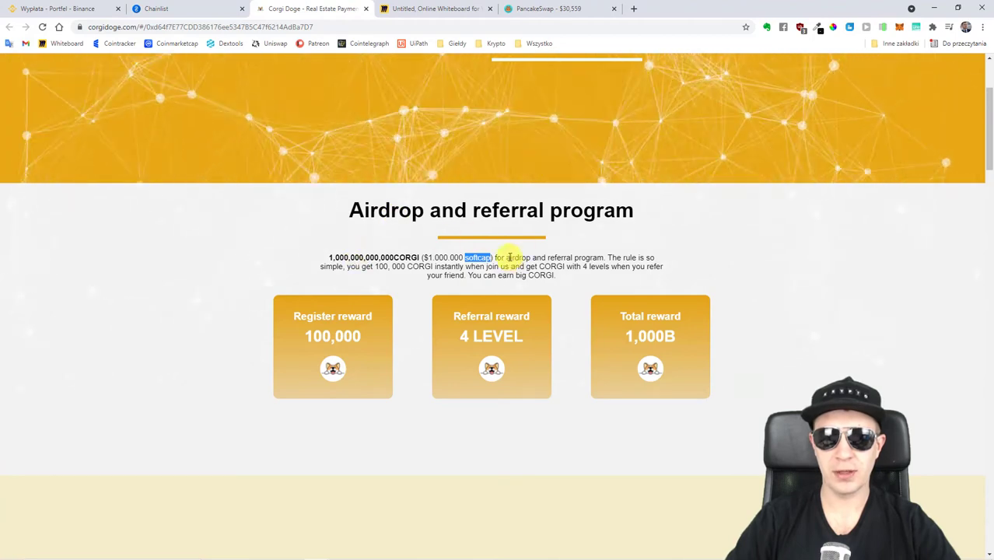
double_click(477, 267)
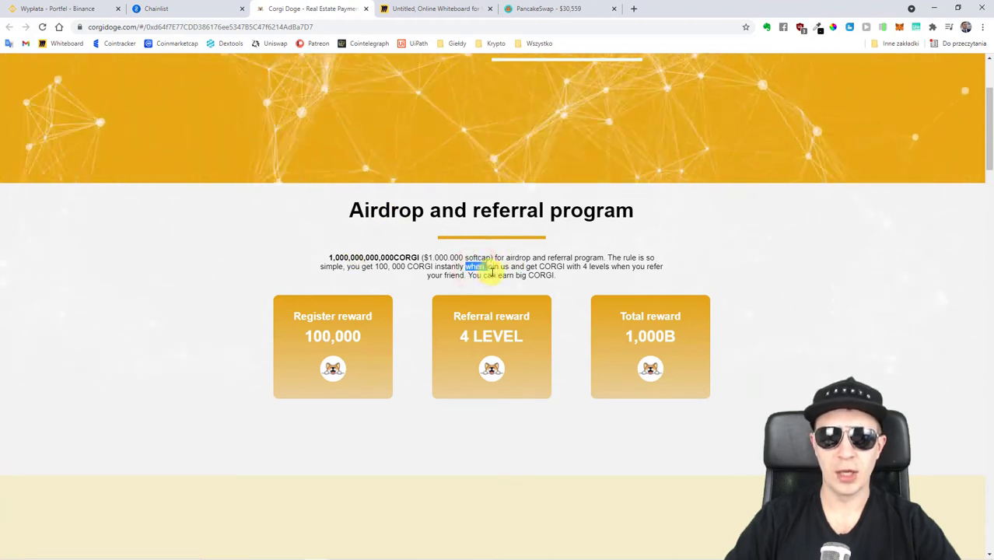
double_click(509, 211)
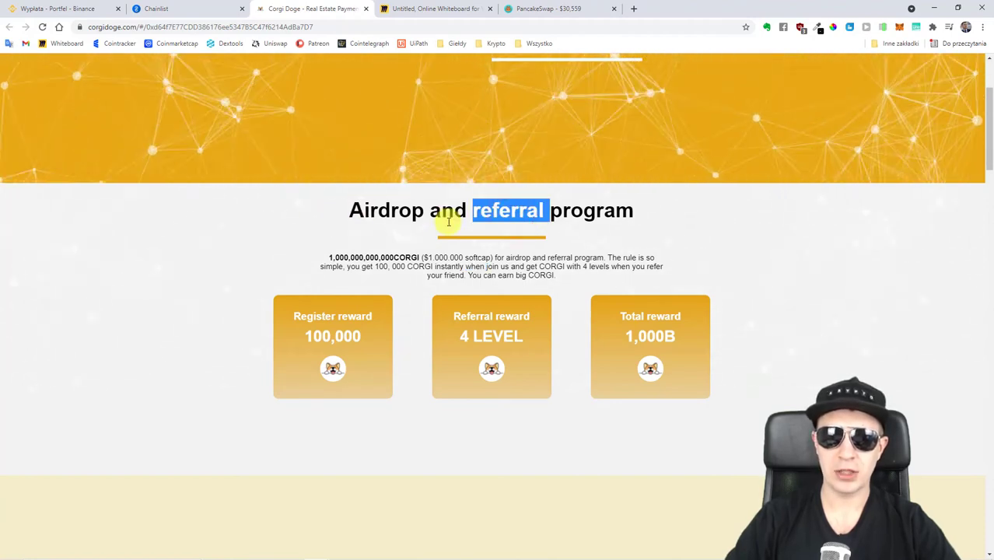
scroll(387, 244, "down", 1)
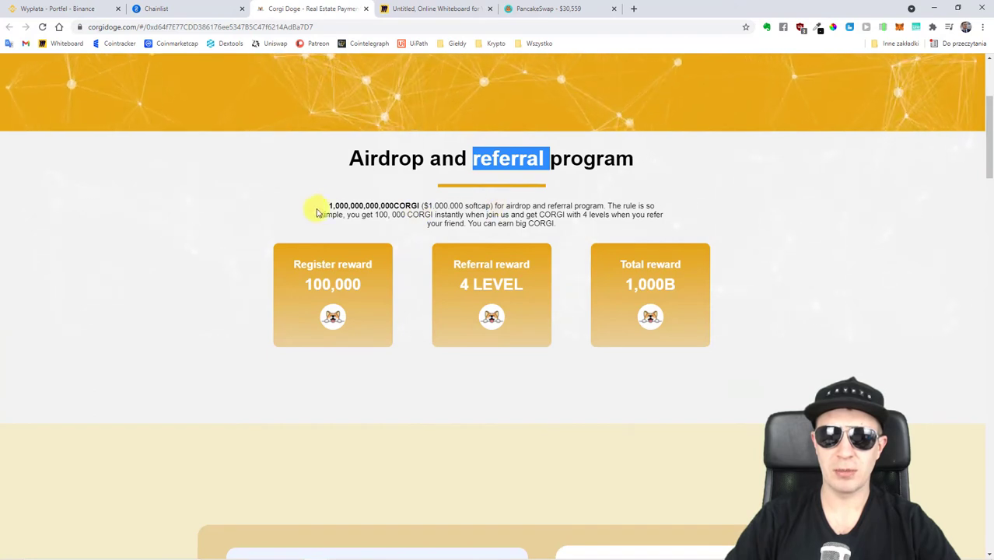
left_click(331, 284)
left_click(355, 208)
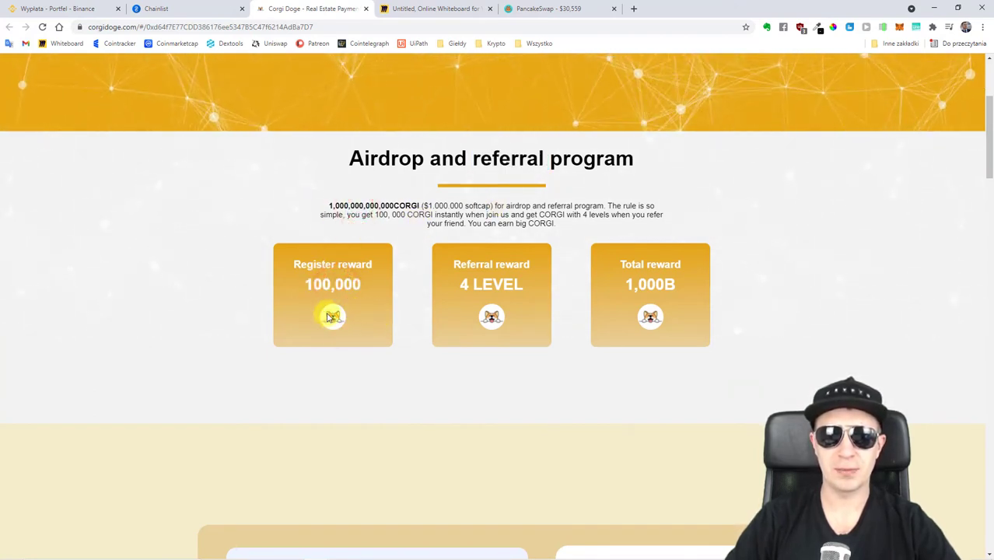
double_click(329, 283)
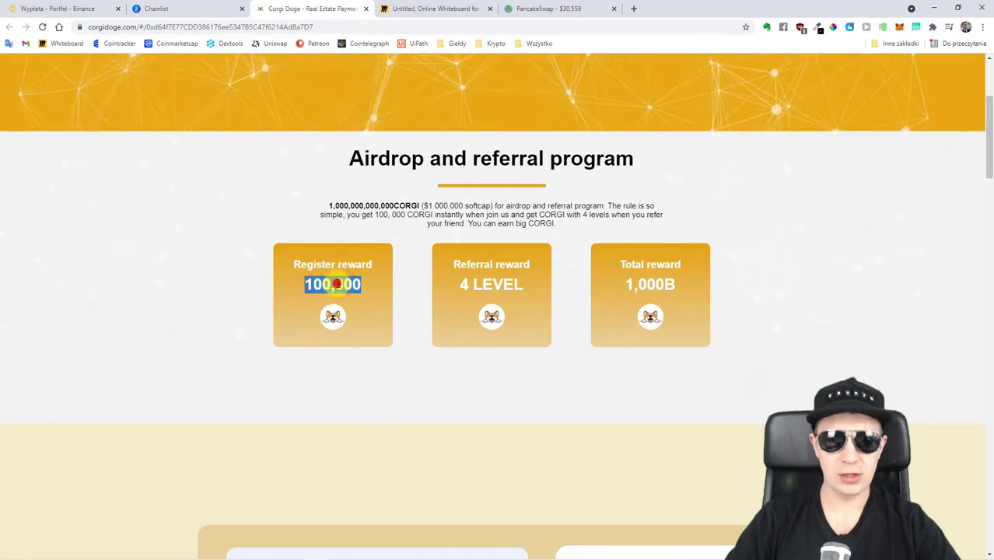
Sign up for the Corgi Doge airdrop with the connected wallet and confirm the registration transaction with its gas fee in MetaMask.
scroll(314, 246, "down", 3)
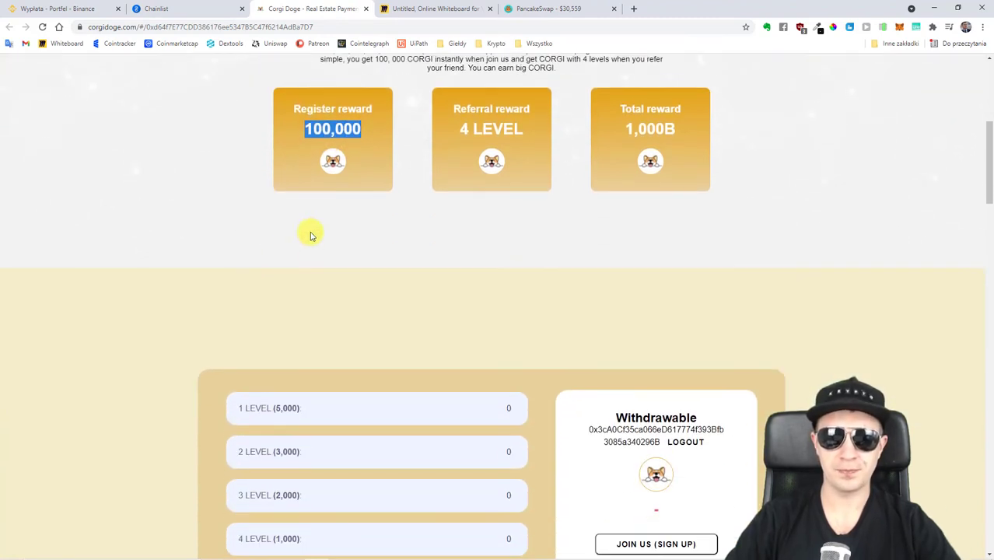
scroll(317, 220, "down", 2)
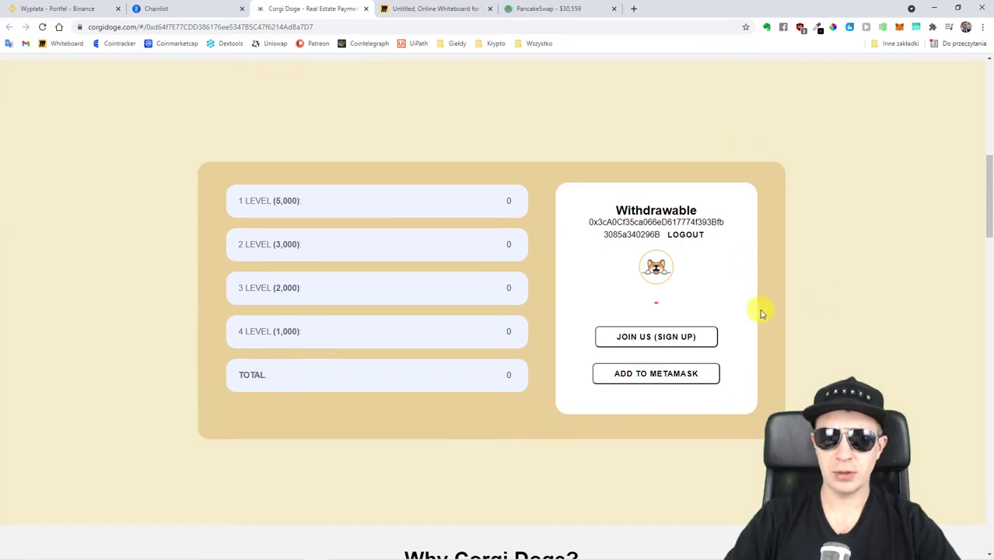
left_click(679, 337)
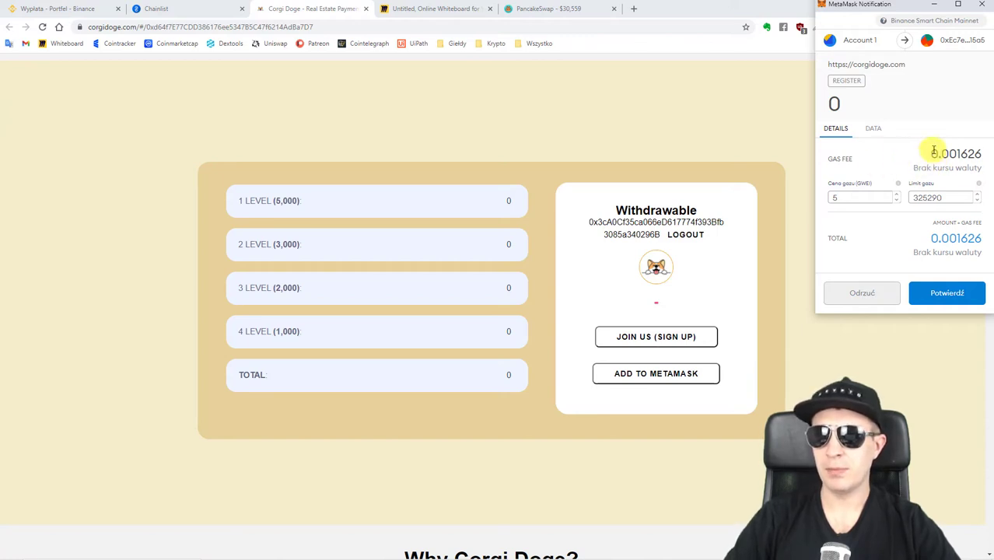
left_click_drag(932, 154, 971, 162)
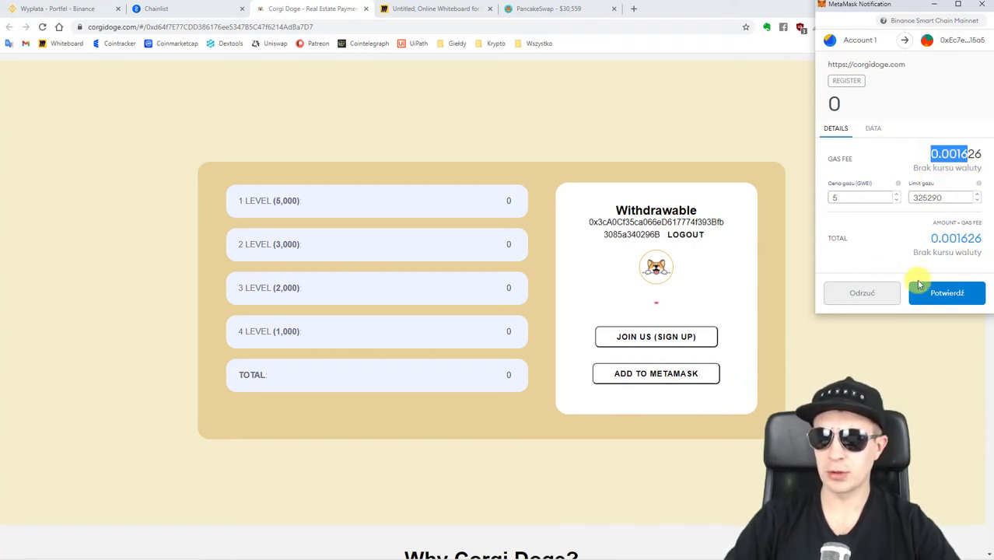
left_click(958, 297)
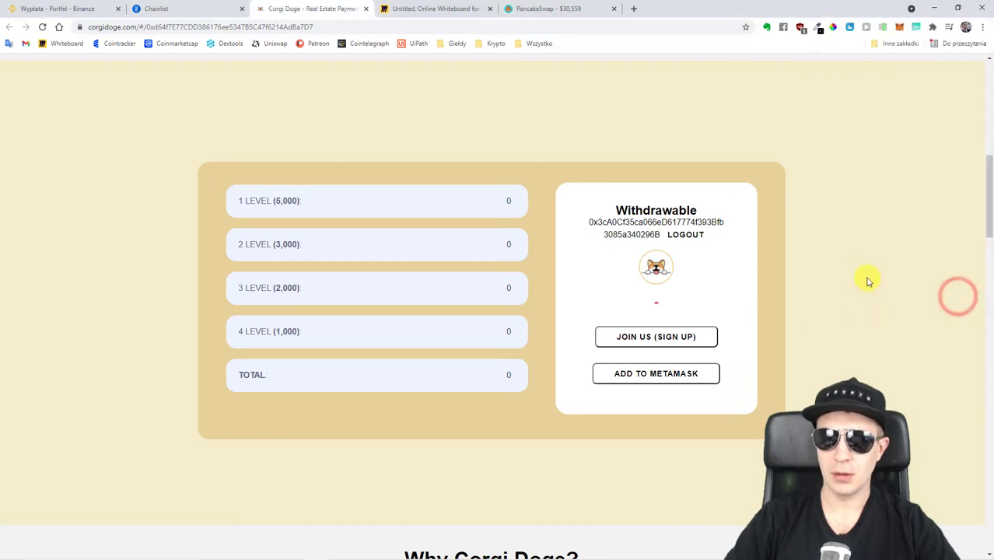
Add the suggested CORGI token to MetaMask and check that it is listed among the wallet's assets.
left_click(671, 378)
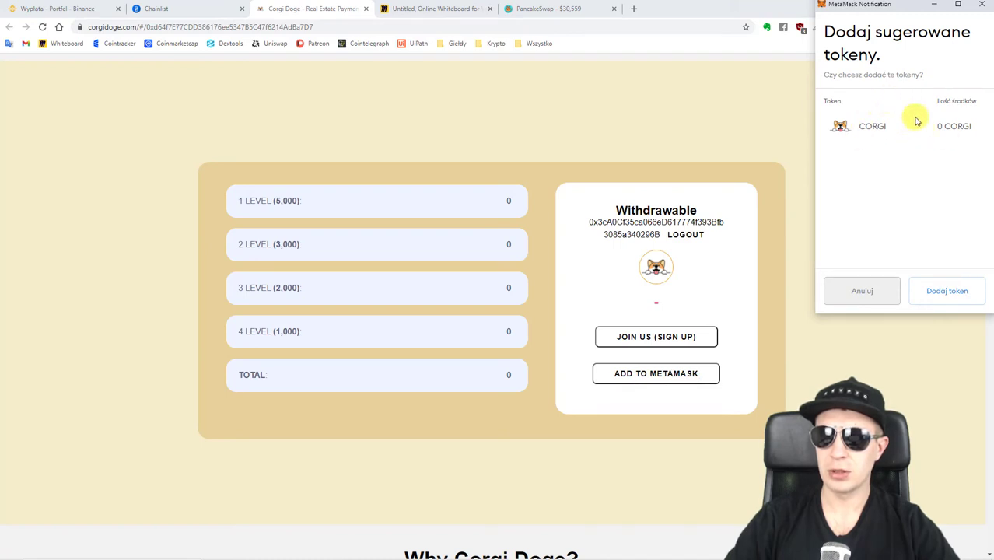
left_click(941, 292)
left_click(899, 27)
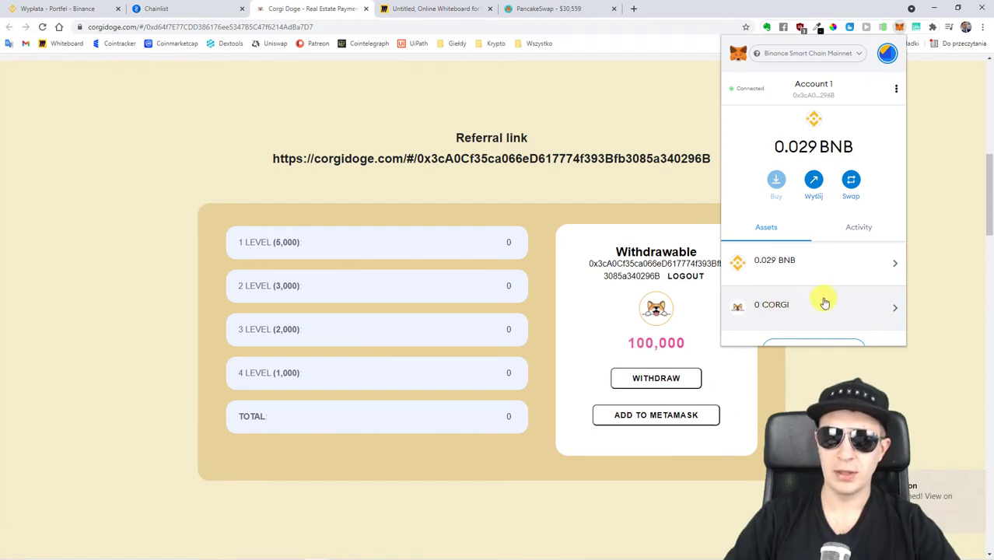
Examine the withdrawable CORGI reward, the connected wallet address and the personal referral link on the Corgi Doge page.
double_click(656, 343)
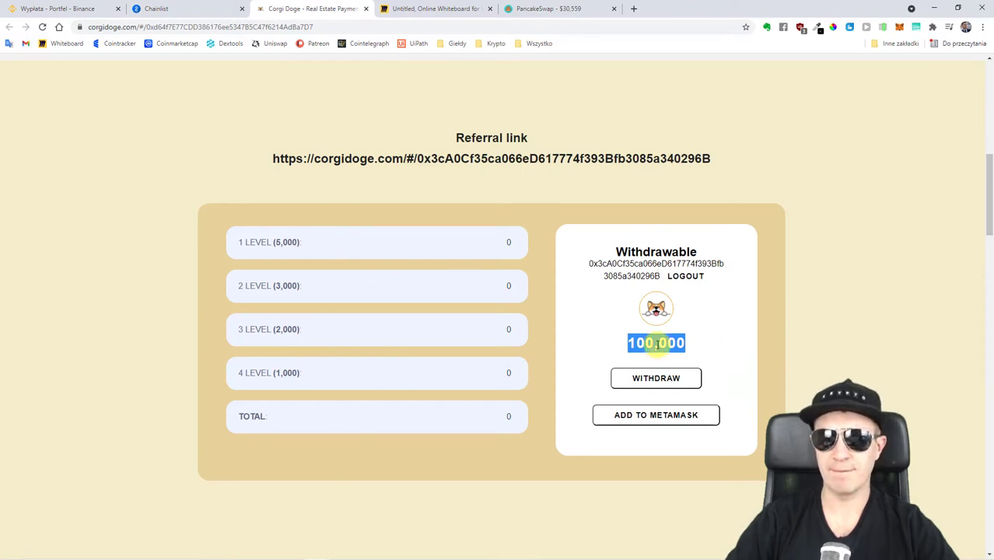
left_click(656, 343)
triple_click(653, 270)
scroll(552, 194, "up", 1)
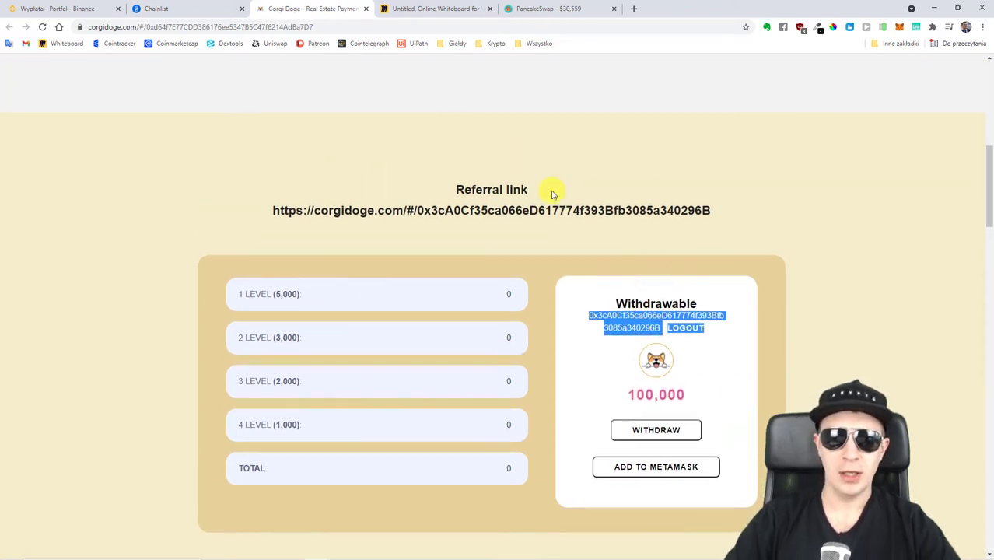
double_click(457, 189)
left_click(456, 184)
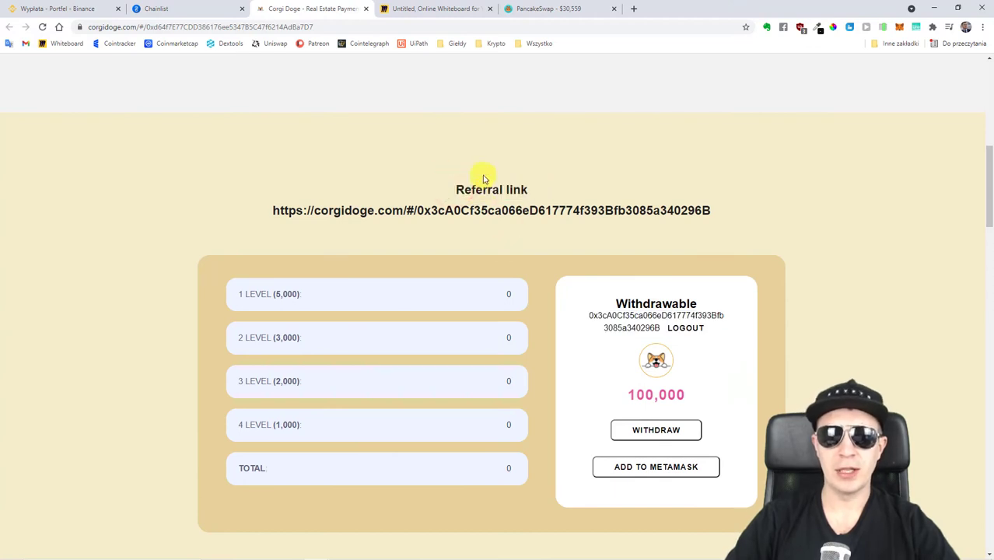
triple_click(374, 210)
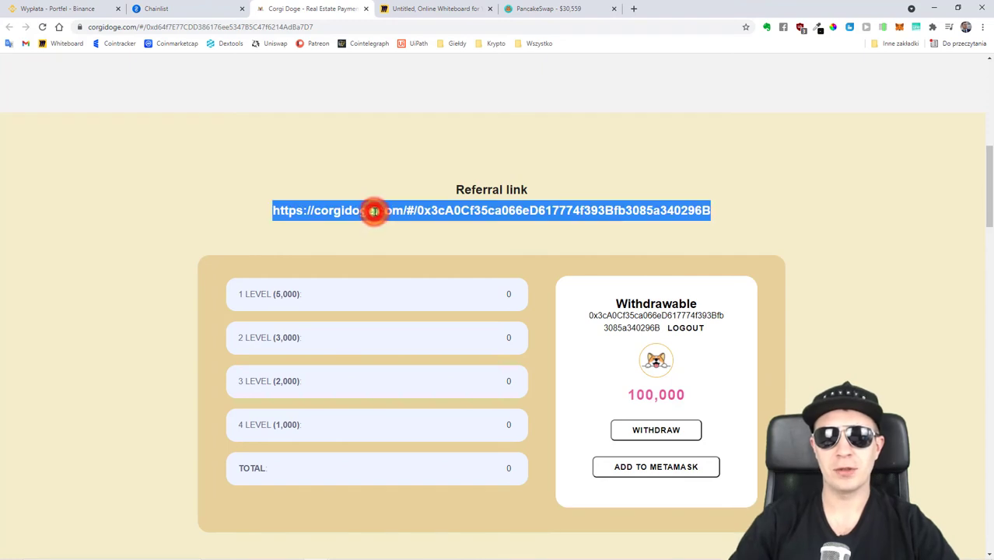
left_click_drag(372, 213, 620, 227)
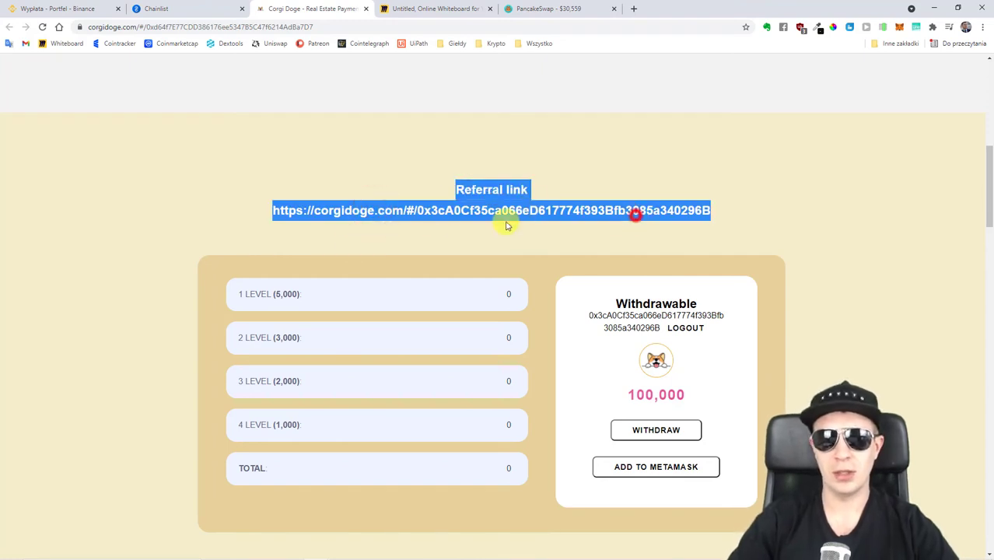
triple_click(474, 221)
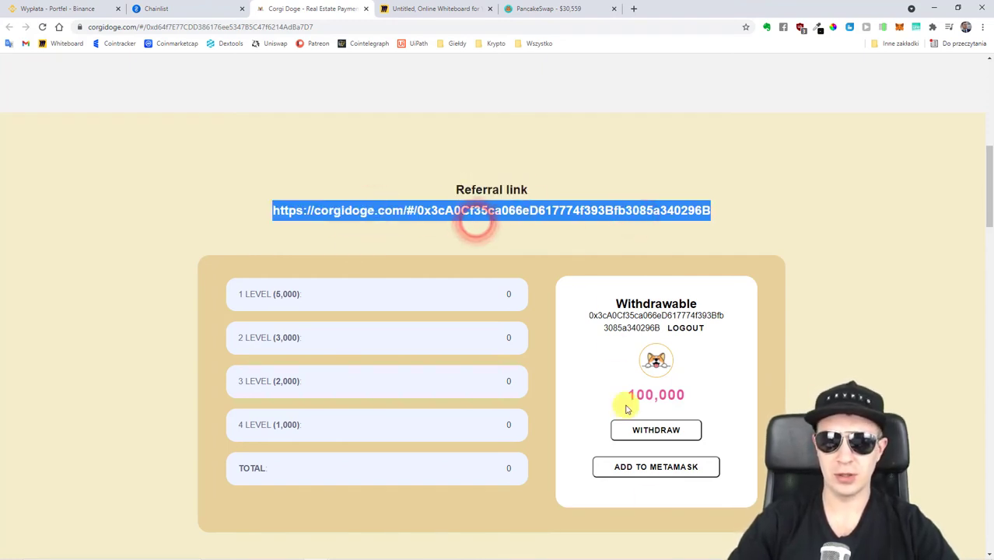
left_click_drag(673, 254, 640, 259)
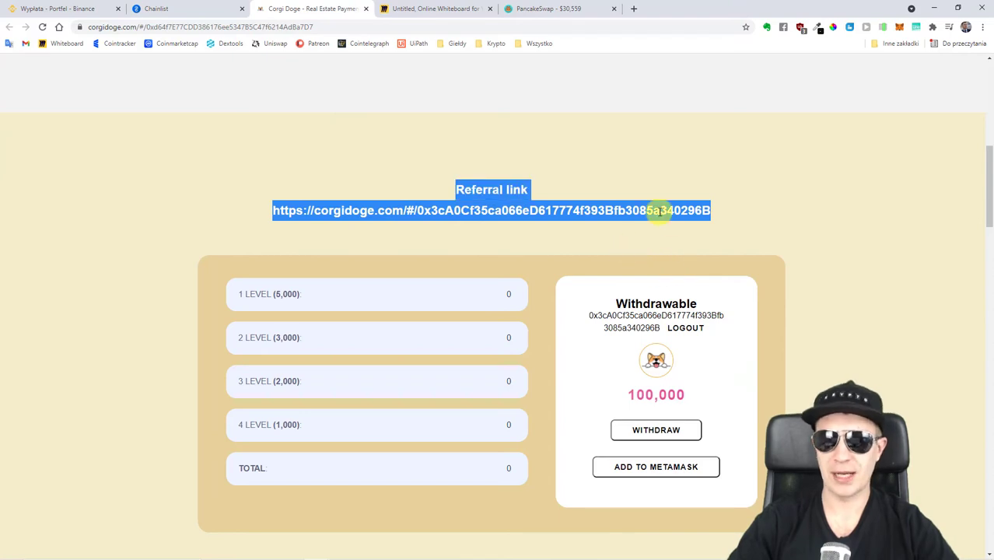
left_click(657, 210)
Withdraw the CORGI airdrop reward and confirm the withdrawal transaction with its gas fee in MetaMask.
scroll(701, 295, "down", 1)
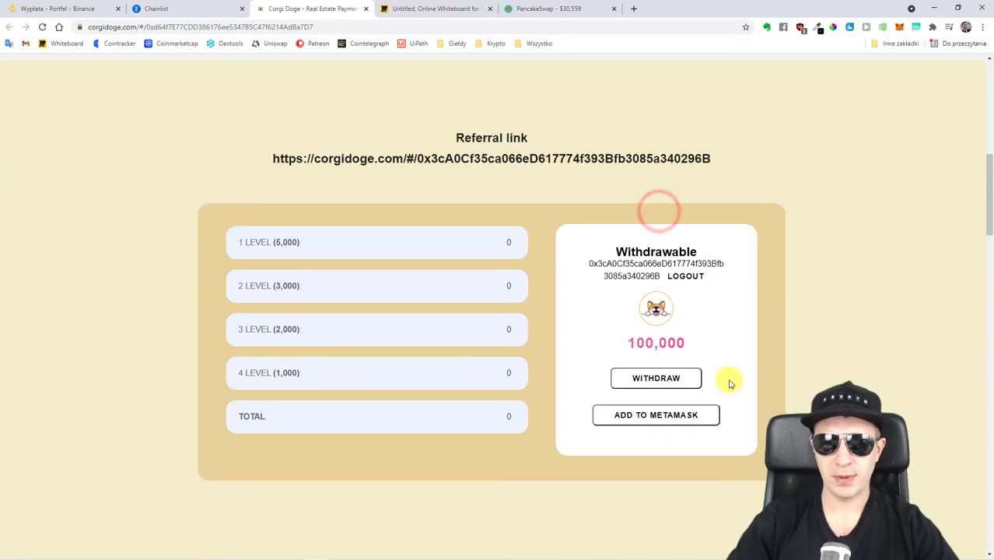
left_click(677, 379)
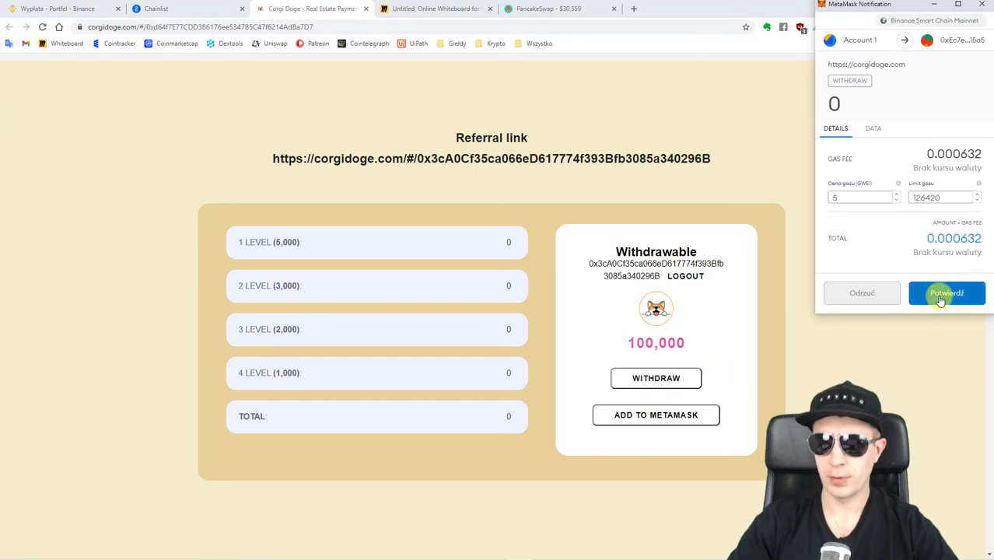
left_click(940, 297)
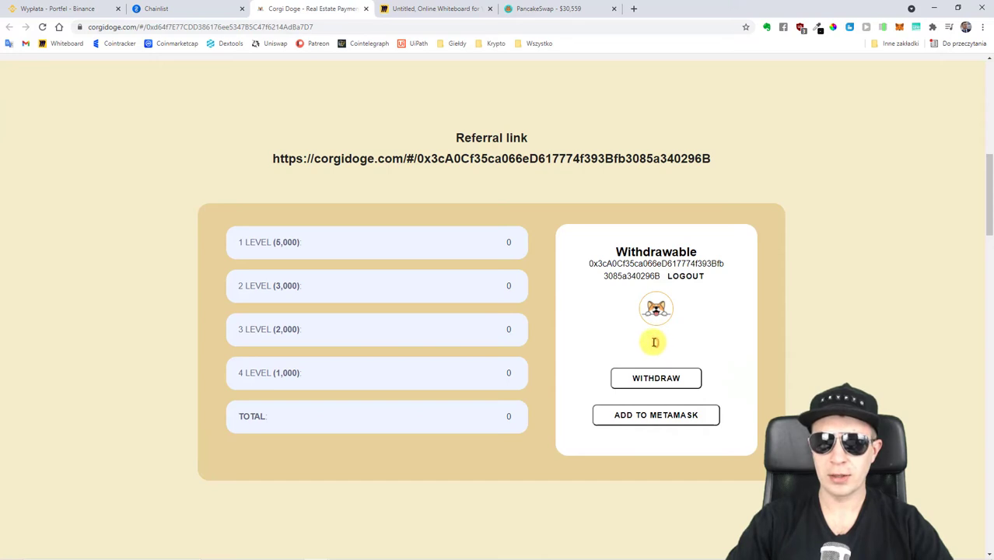
Check the remaining withdrawable amount on the page and the CORGI balance in the MetaMask wallet.
double_click(657, 343)
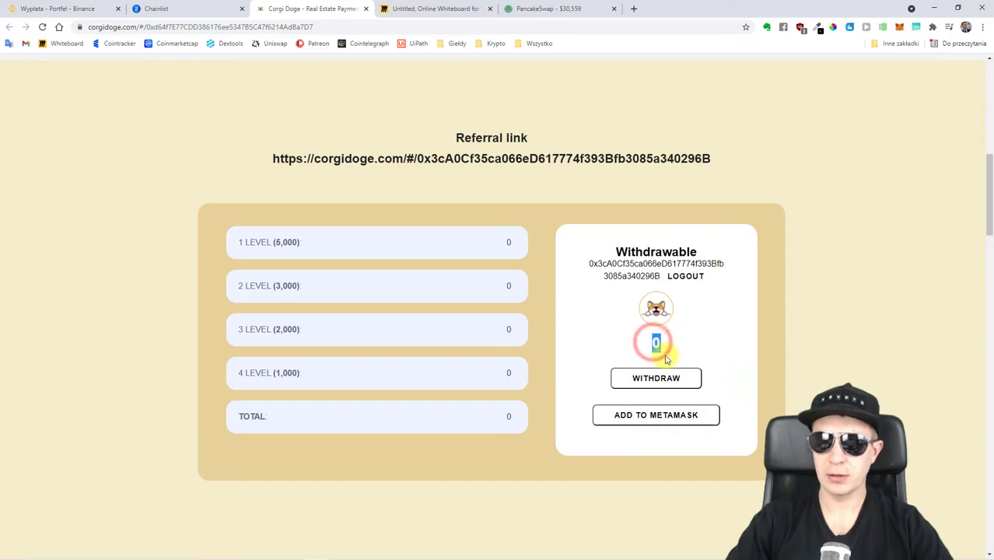
left_click(900, 27)
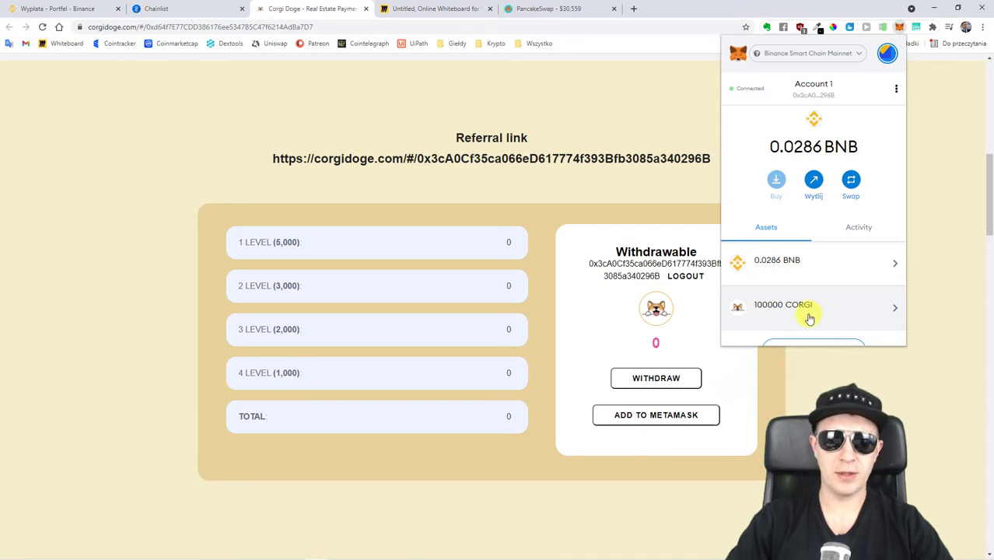
left_click(629, 347)
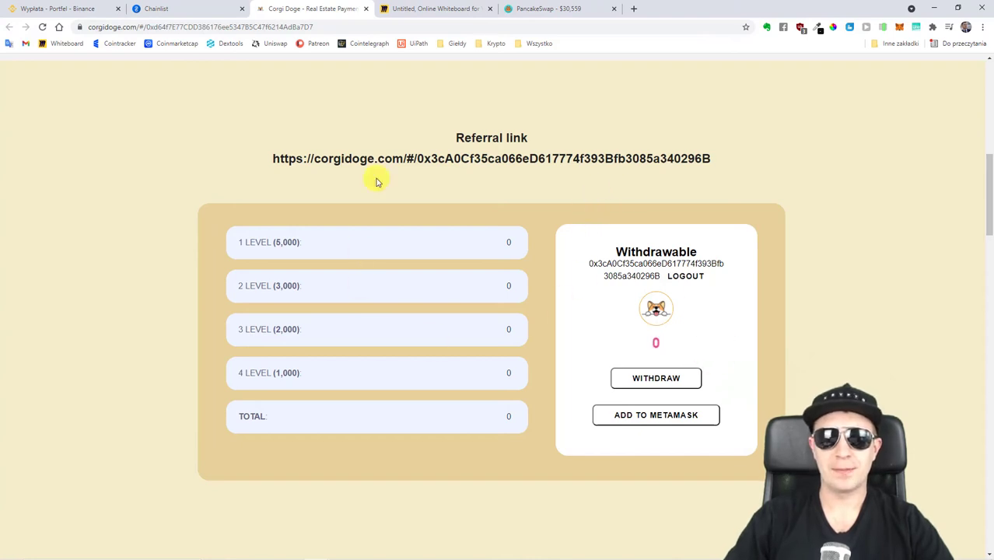
Switch to PancakeSwap and open the MetaMask account's address page on BscScan.
left_click(590, 8)
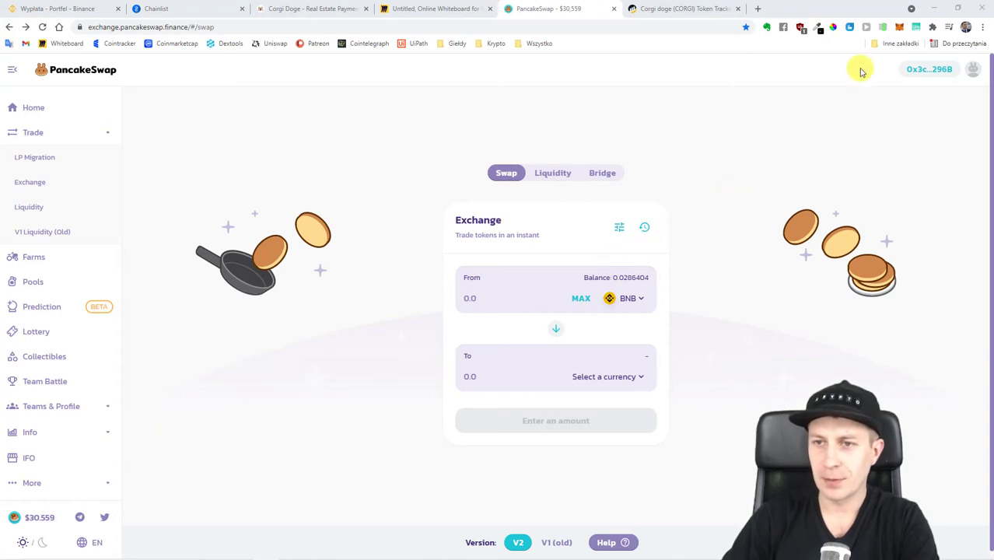
left_click(898, 29)
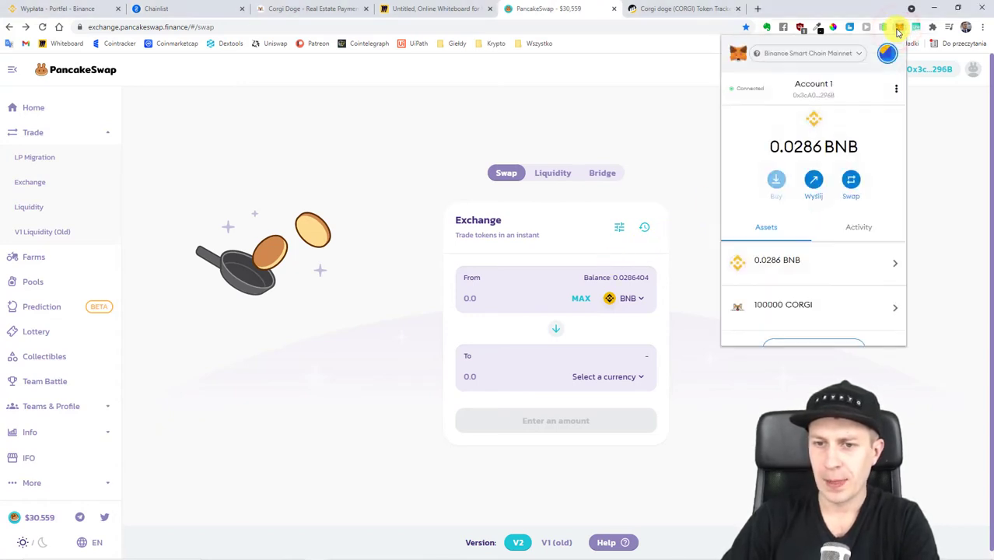
left_click(898, 89)
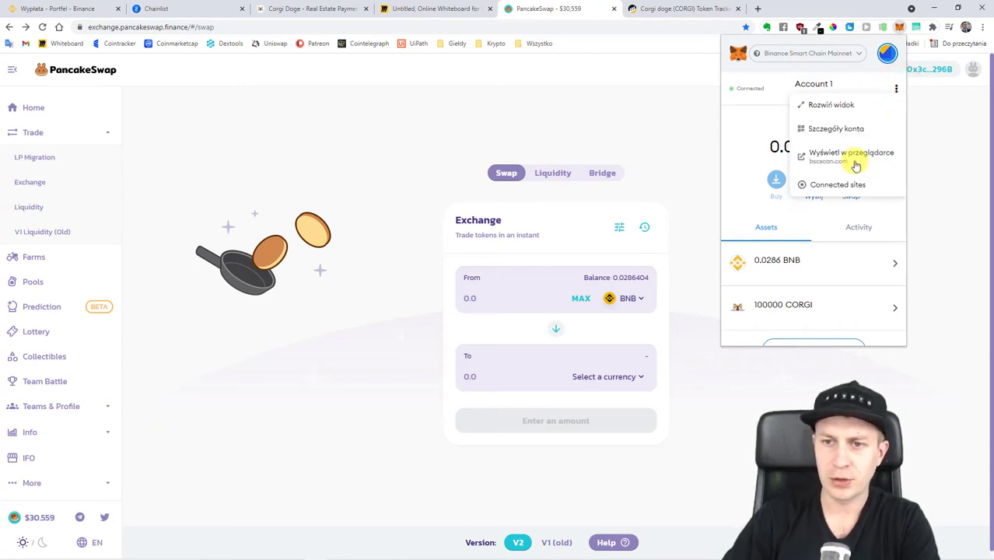
left_click(847, 156)
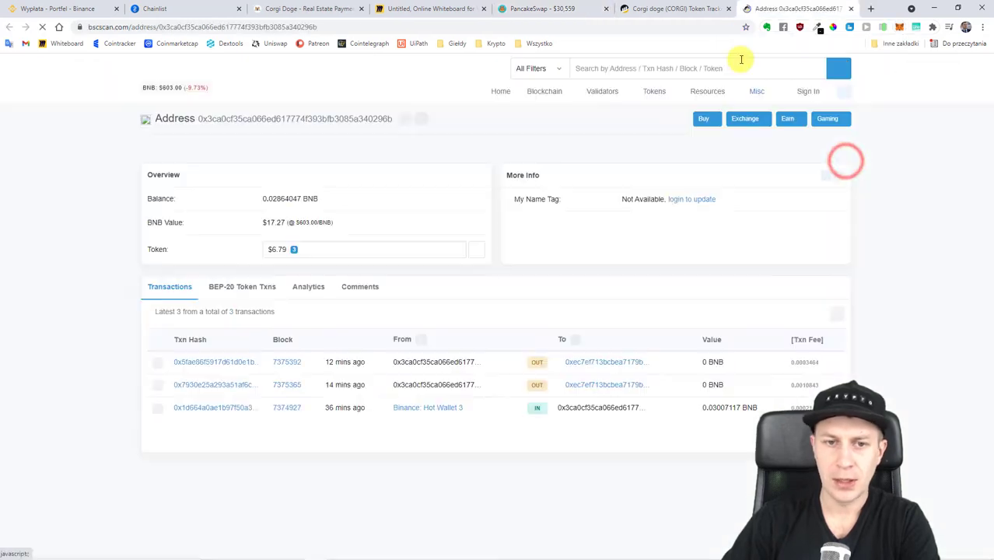
Search BscScan for "corgi doge", open the Corgi doge (CORGI) token page and copy its contract address.
left_click(631, 70)
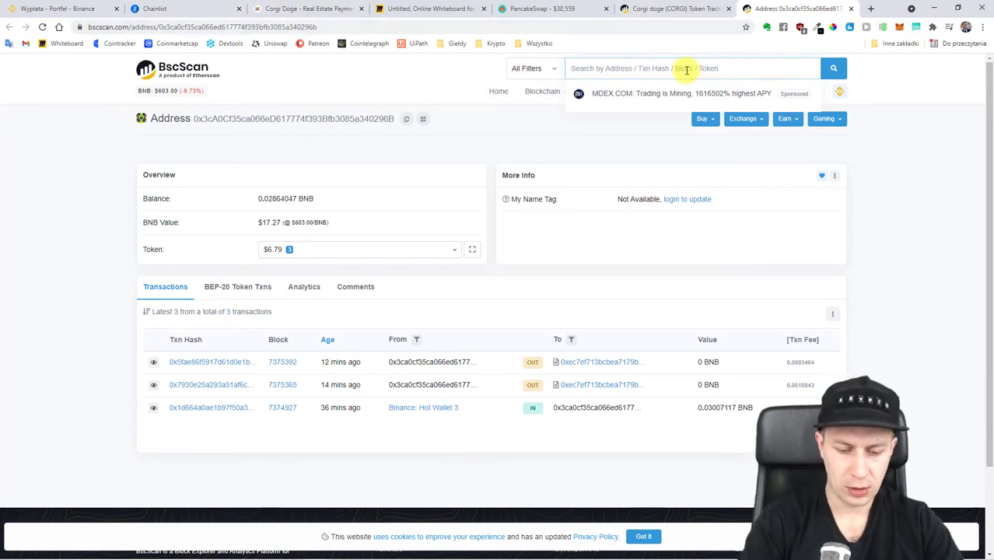
type("corgi ")
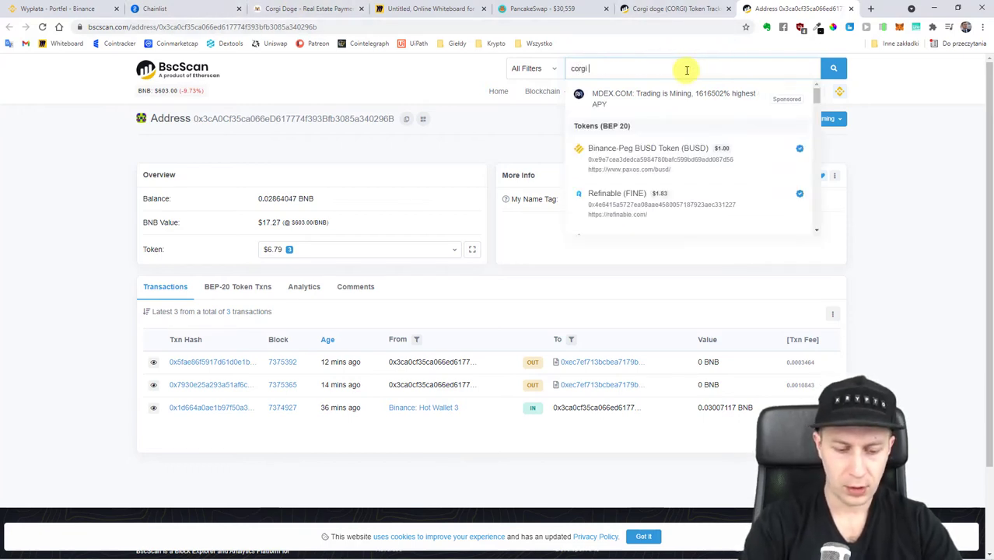
type("doge")
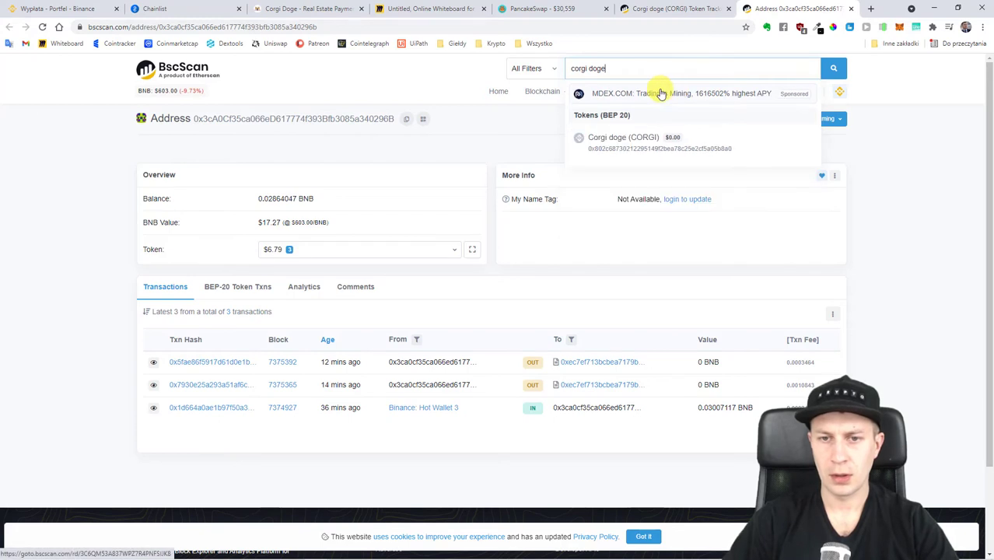
left_click(633, 144)
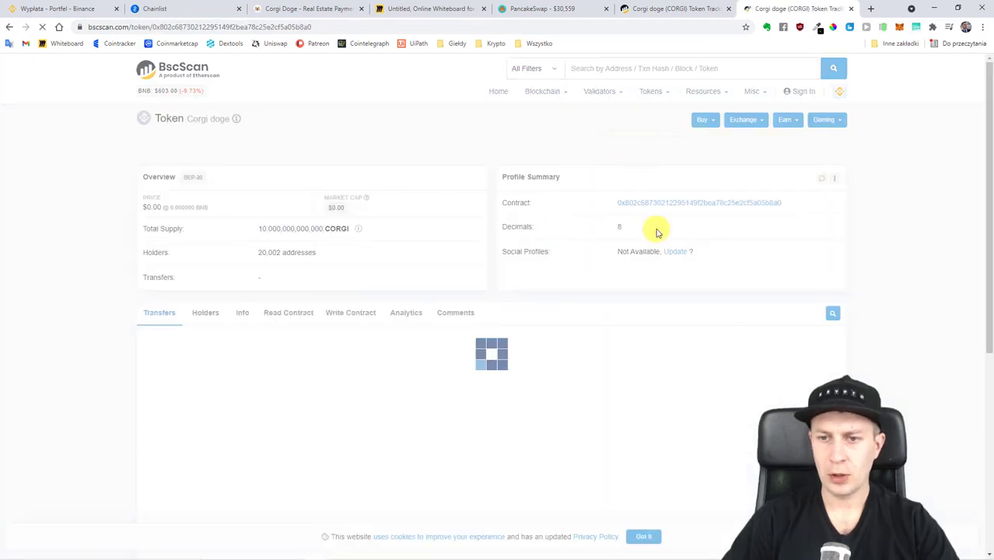
left_click(790, 204)
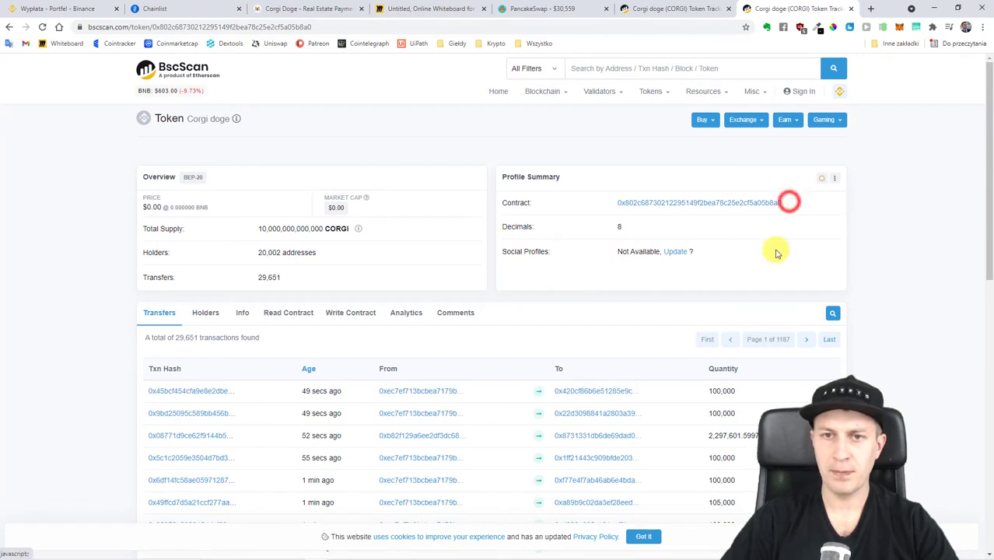
Return to PancakeSwap and add CORGI to the token list using the copied contract address.
left_click(544, 9)
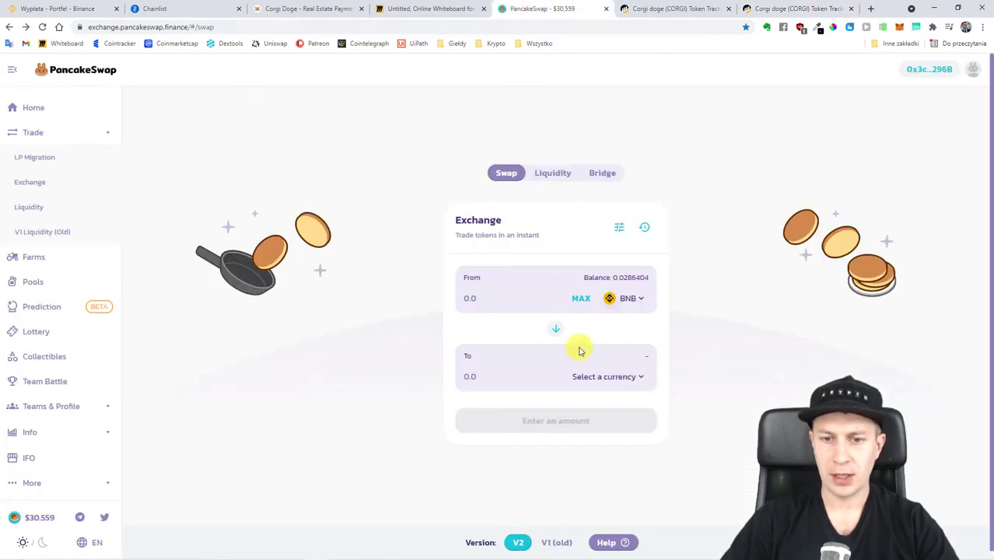
left_click(638, 300)
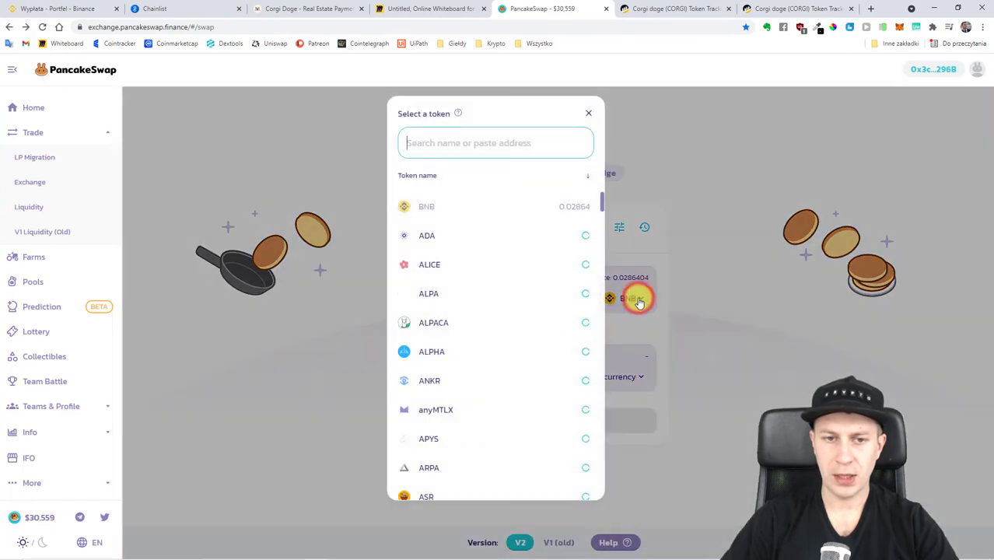
key("ctrl+v")
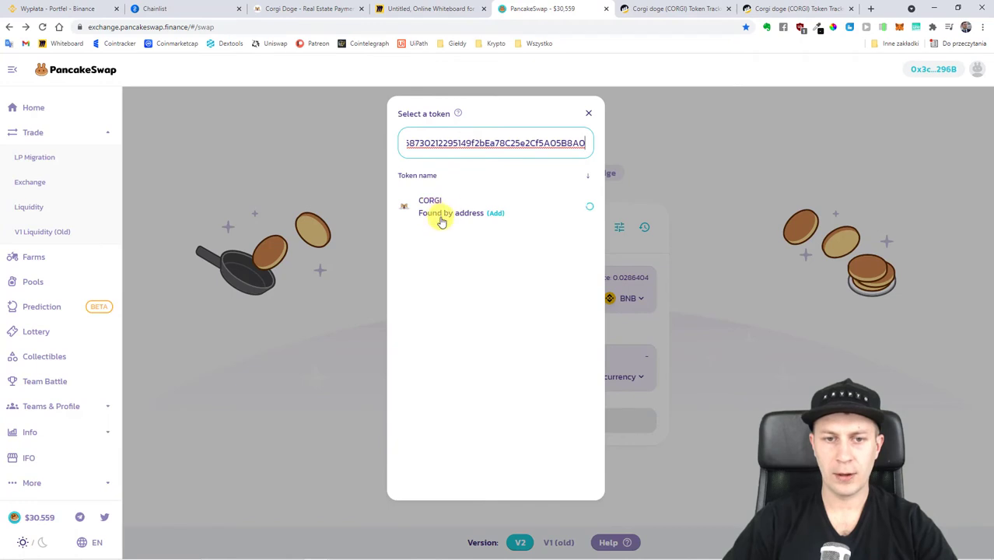
left_click(498, 214)
Choose the newly added CORGI as the token to swap from and use the maximum amount of 100000.
left_click(627, 298)
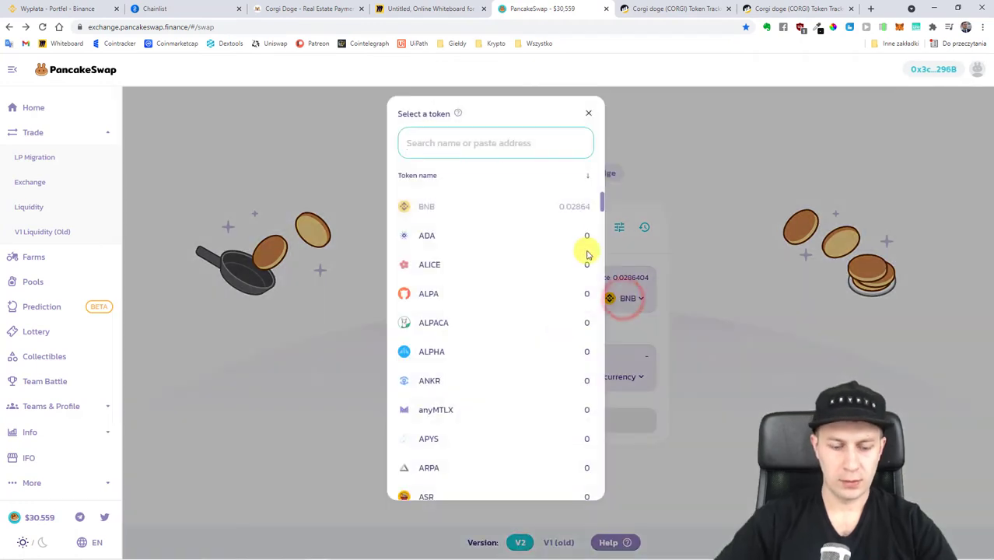
type("cor")
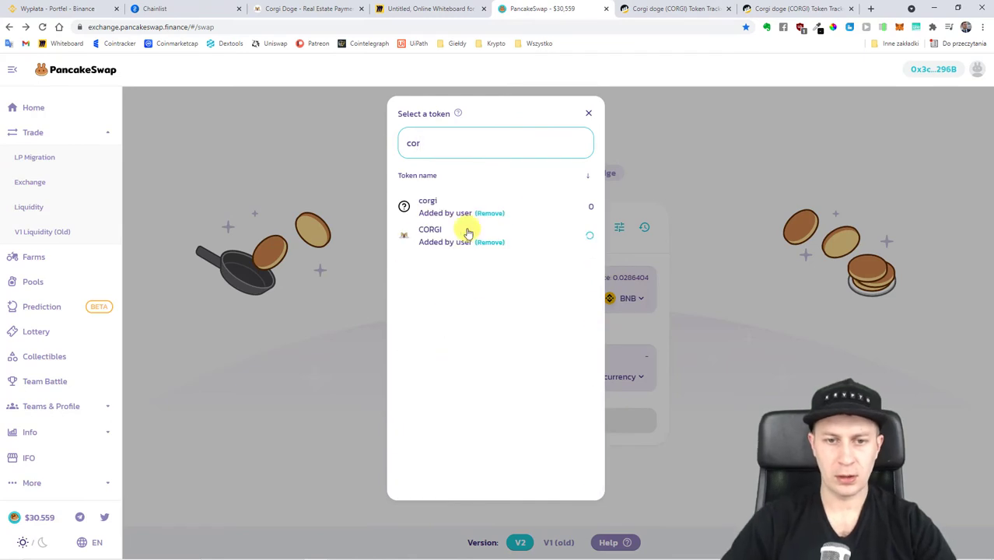
left_click(432, 232)
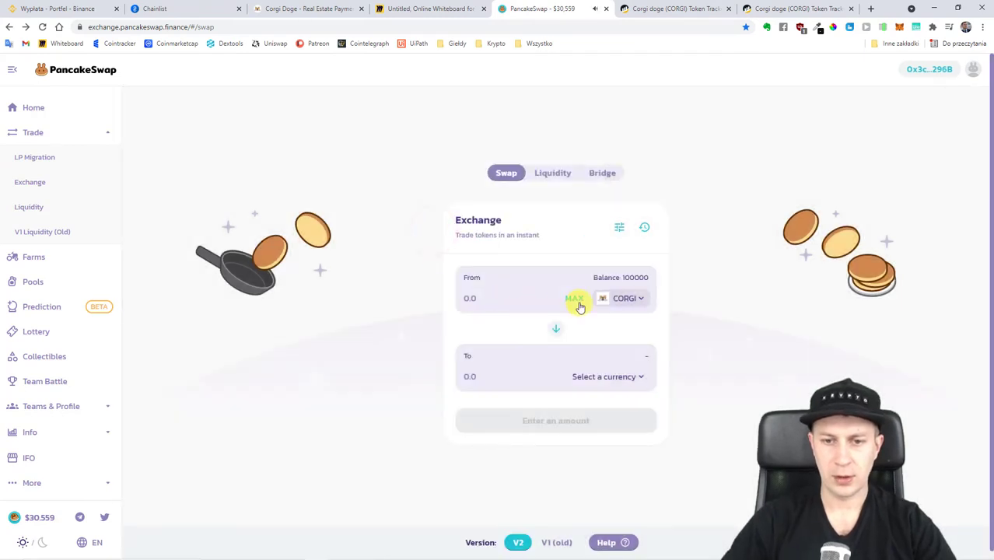
left_click(573, 300)
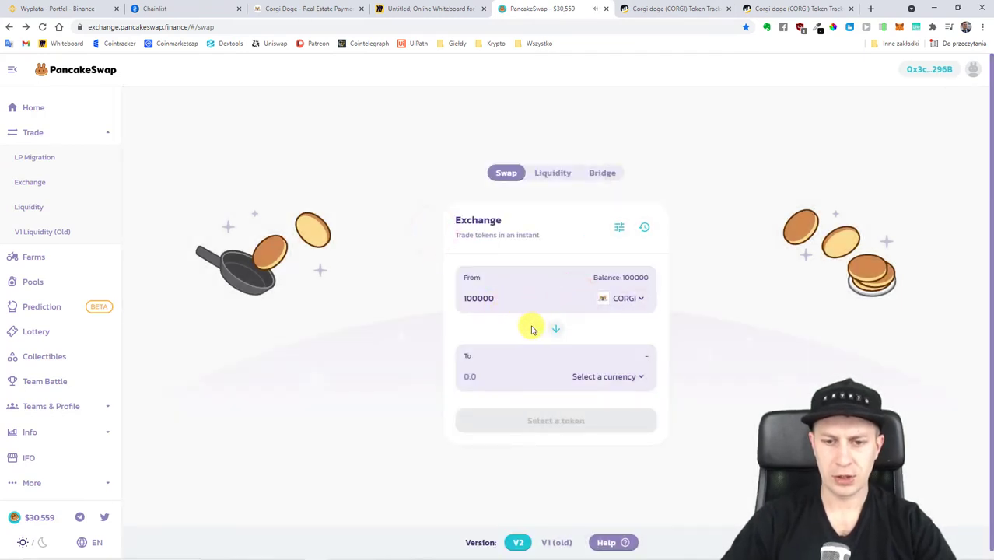
Choose BUSD as the token to receive and check the estimated amount for the swap.
left_click(616, 378)
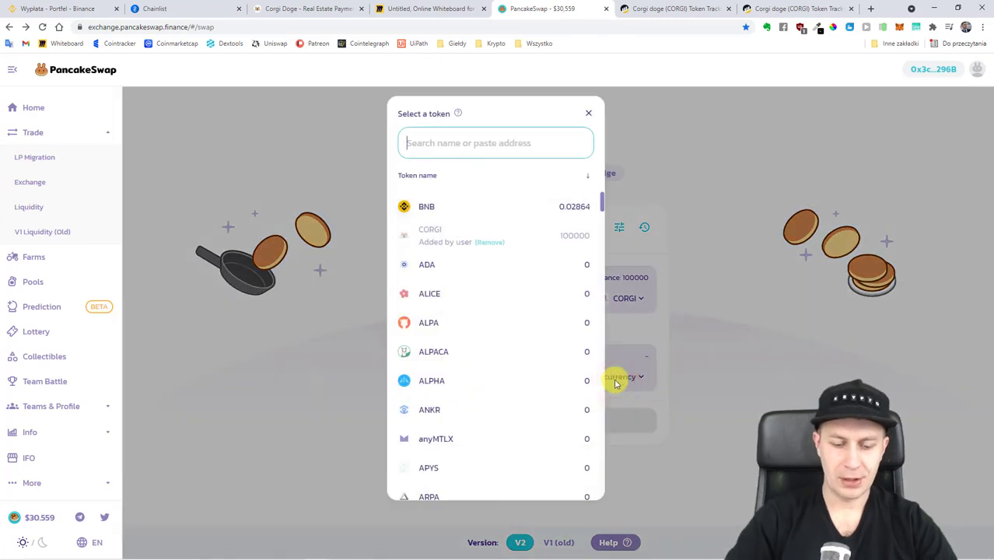
type("bus")
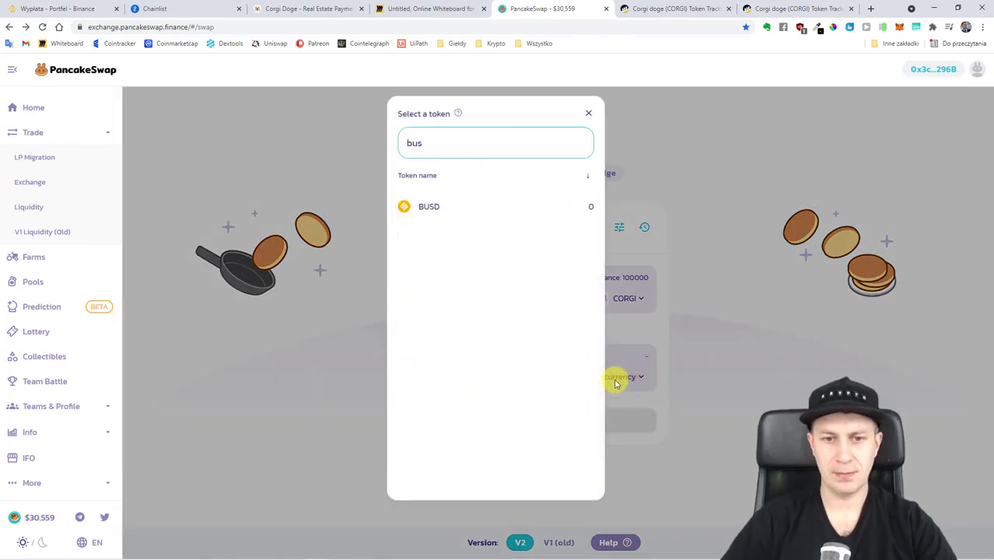
type("d")
left_click(568, 207)
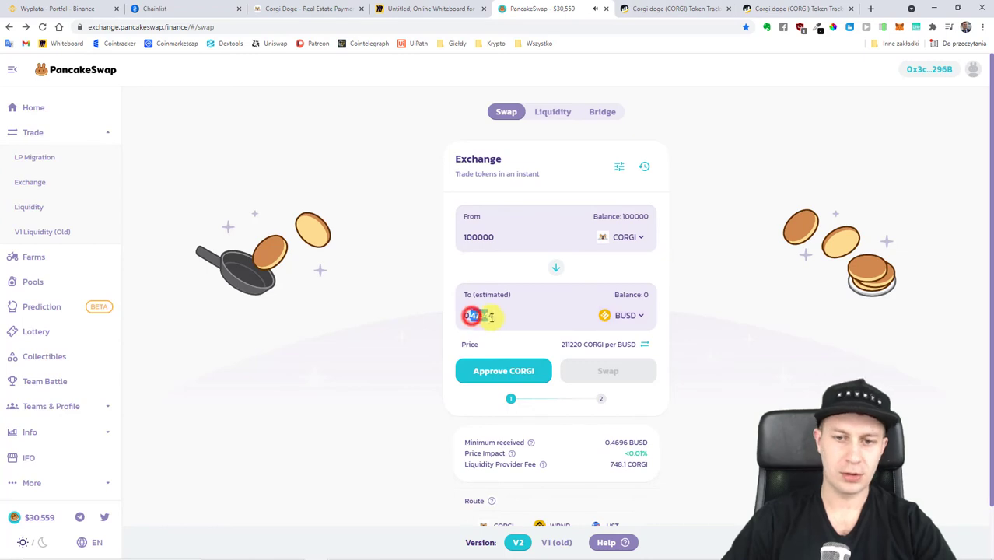
left_click(493, 317)
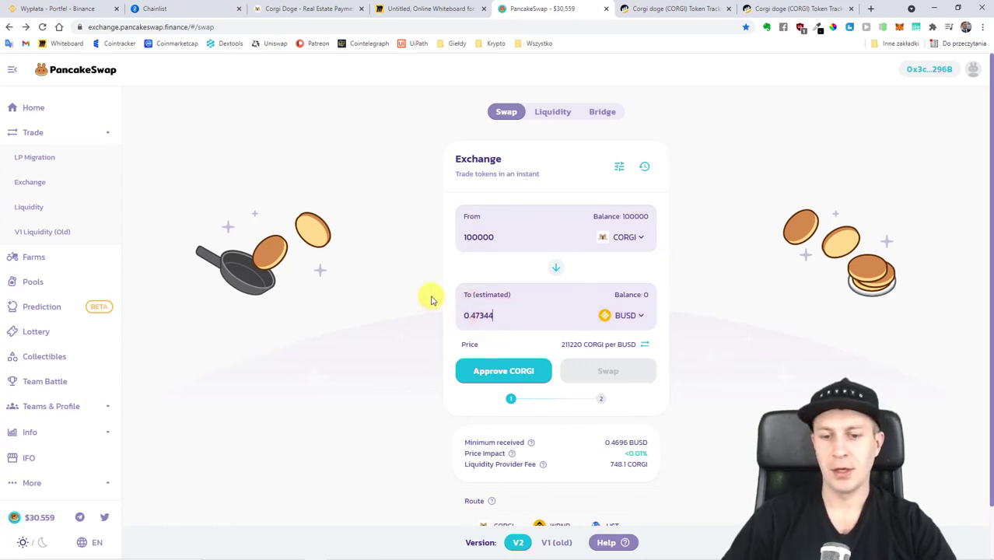
Request approval for PancakeSwap to spend CORGI and check the transaction fee in MetaMask.
left_click(780, 367)
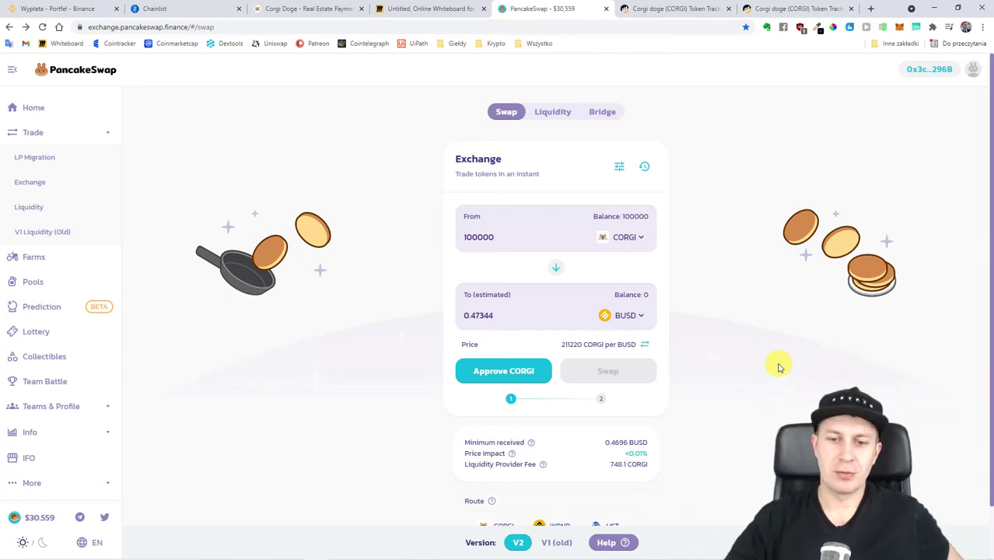
left_click(515, 373)
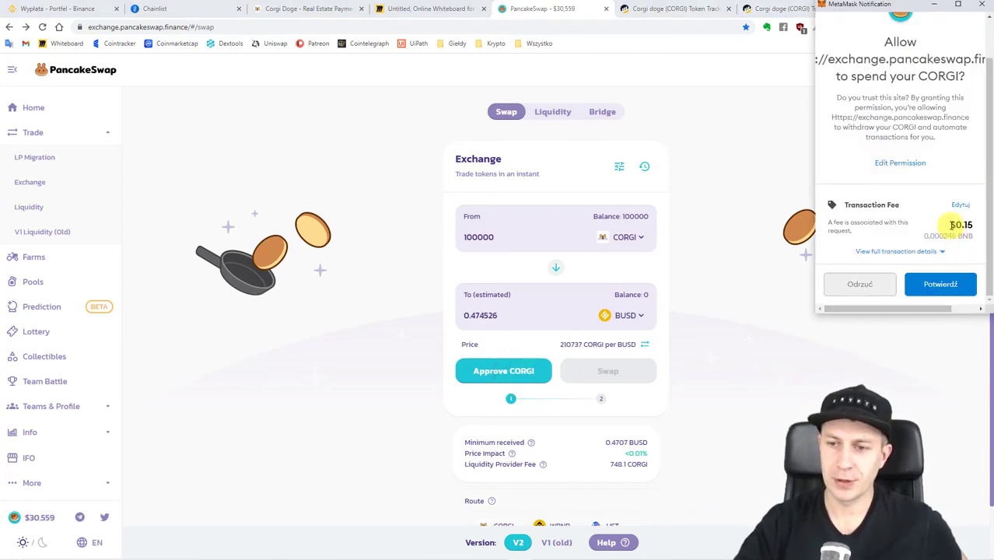
left_click_drag(951, 225, 976, 231)
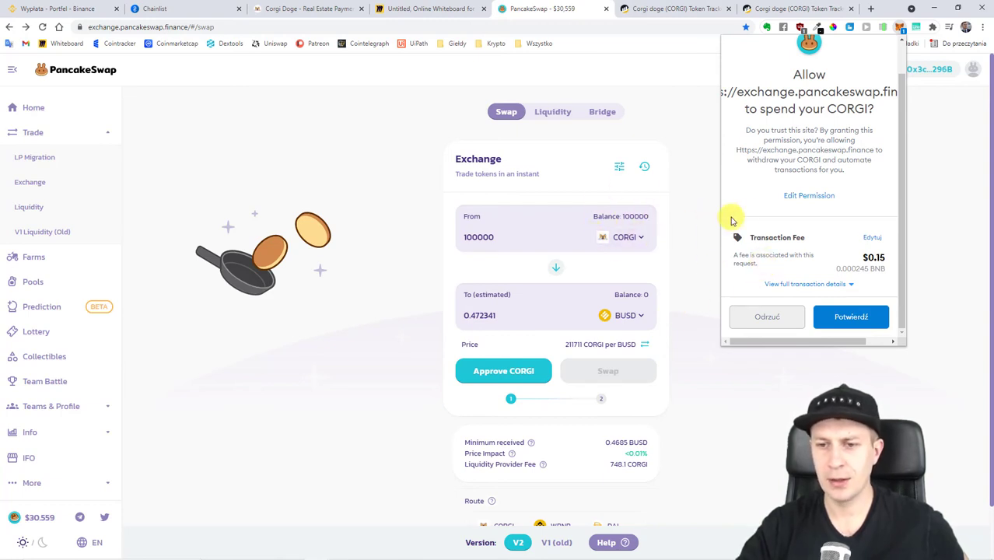
left_click(870, 377)
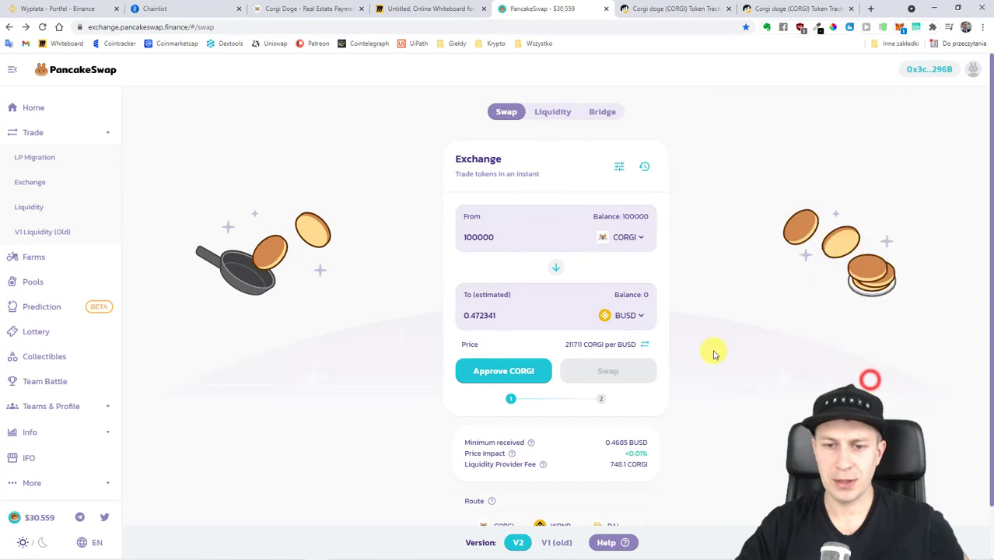
Change the token to receive to BNB and confirm the CORGI spending approval in MetaMask.
left_click(639, 319)
left_click(474, 204)
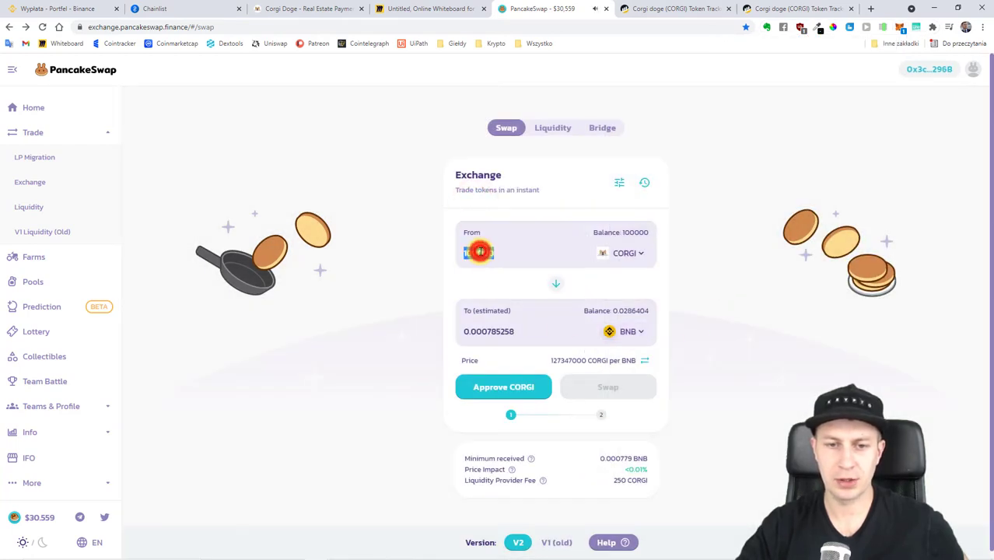
left_click(494, 387)
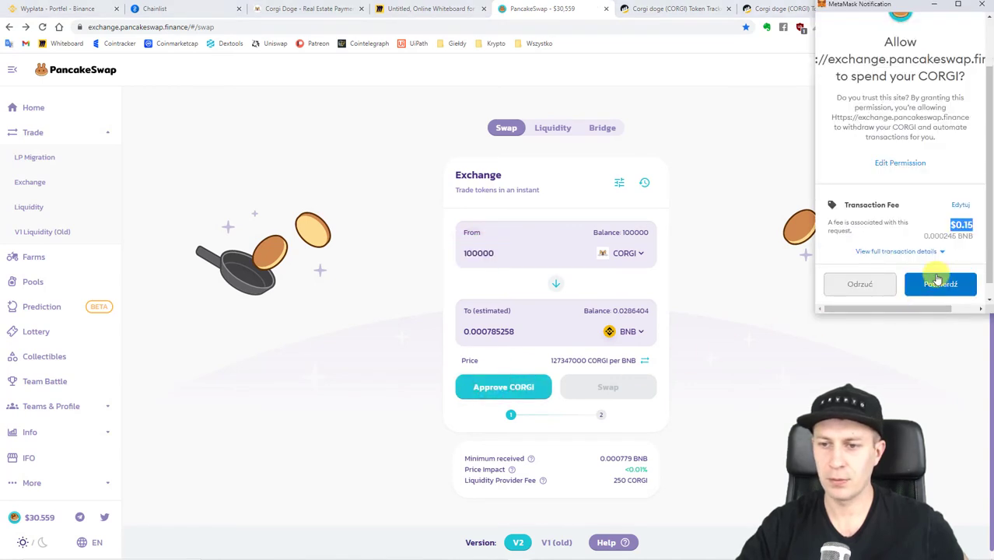
left_click(939, 281)
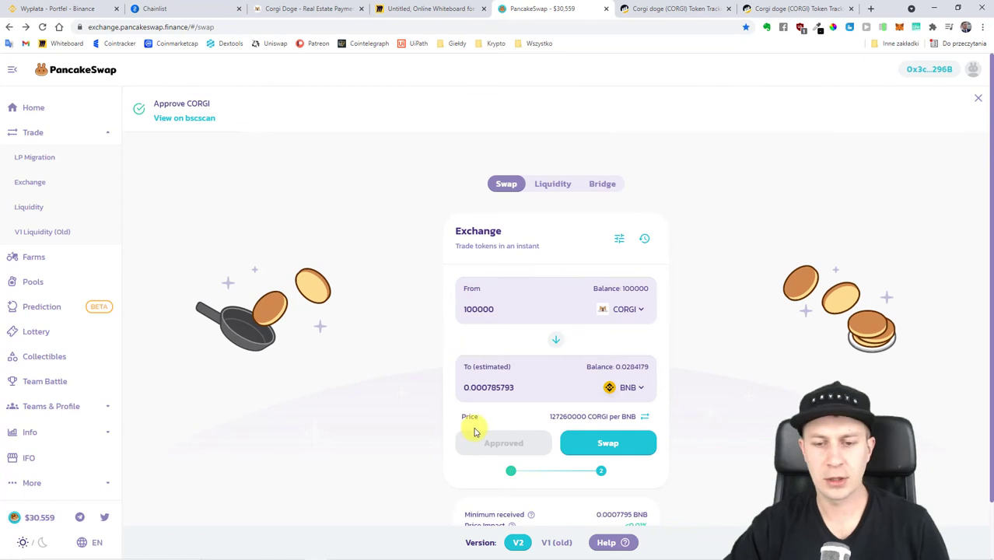
Submit the swap of 100000 CORGI and confirm it.
left_click(627, 442)
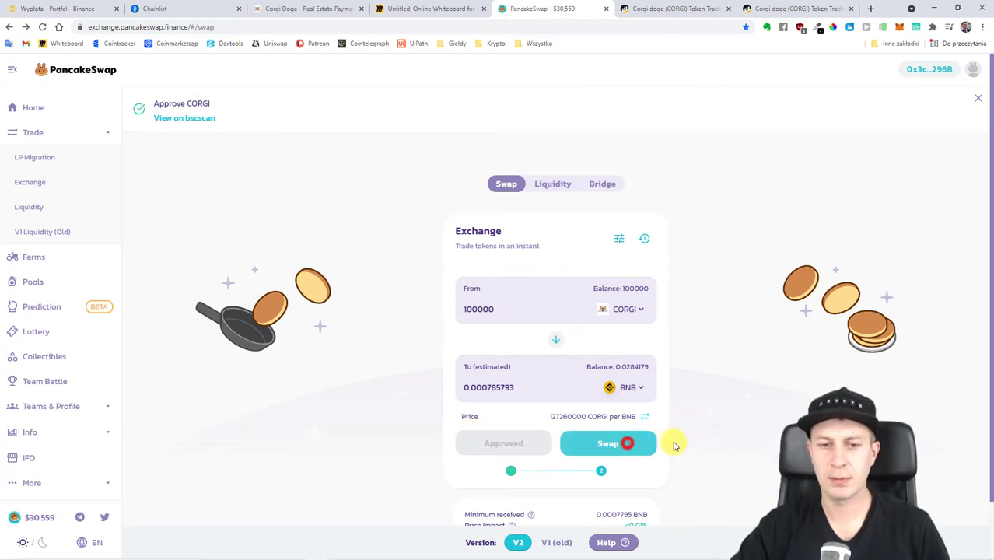
left_click(567, 281)
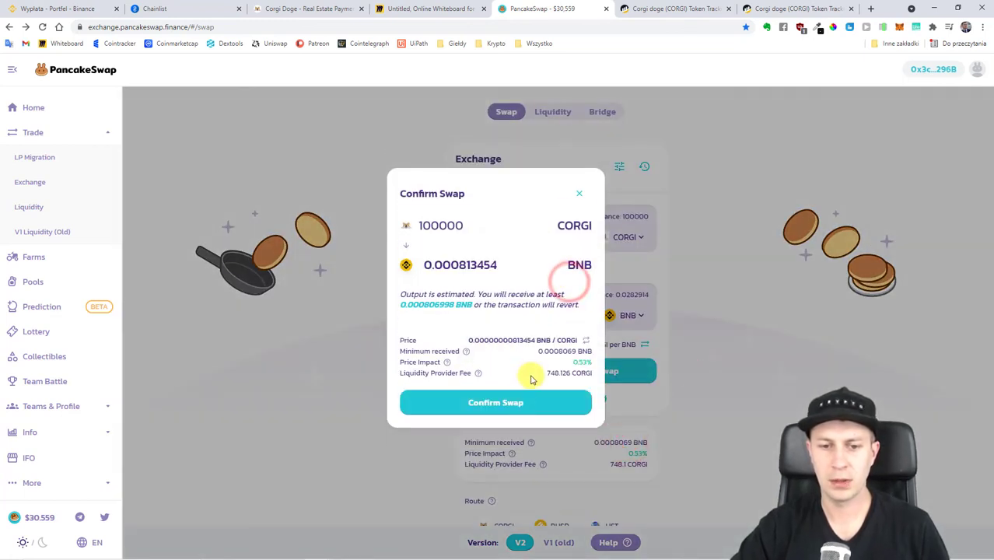
left_click(498, 403)
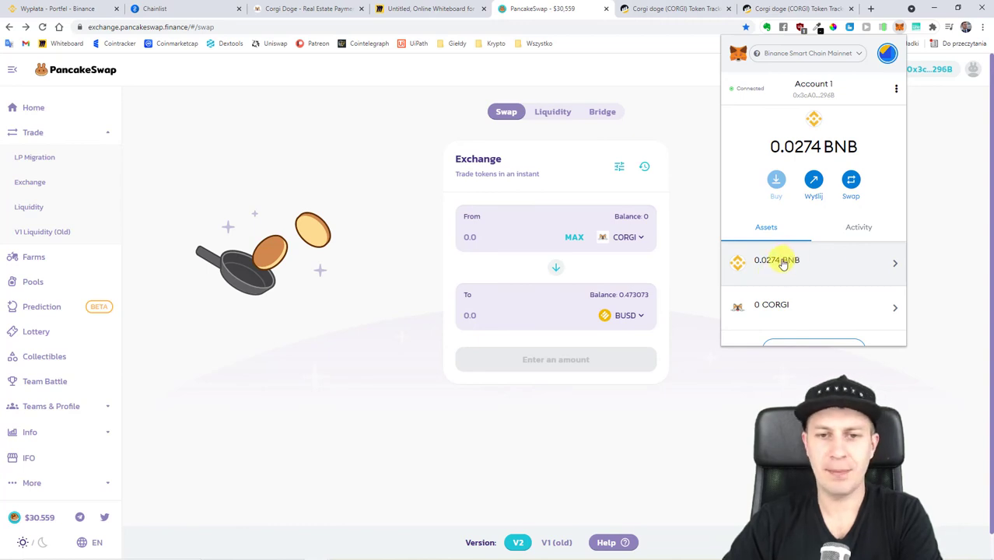
Return to the Corgi Doge page and check the withdrawable CORGI amount.
left_click(325, 5)
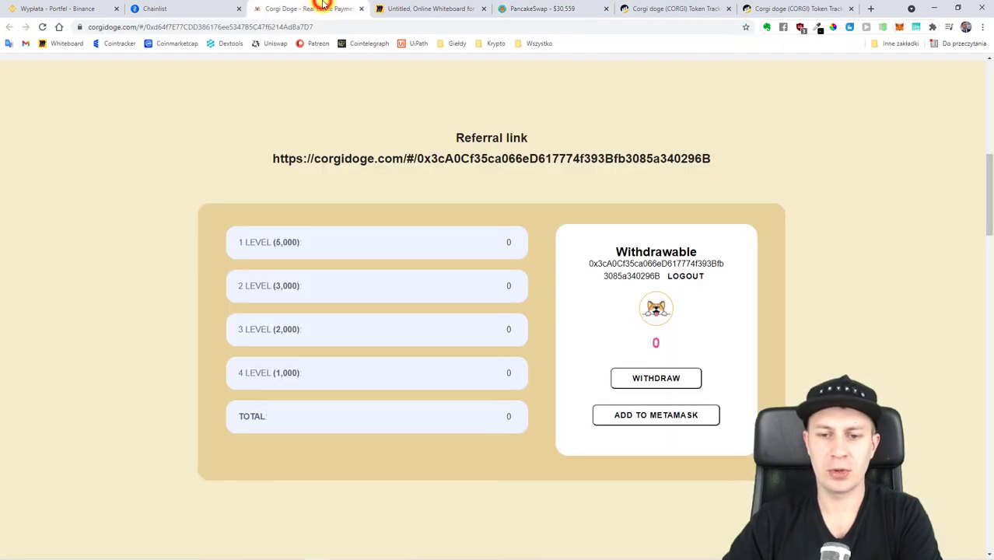
left_click_drag(631, 339, 730, 349)
left_click(652, 345)
left_click(703, 338)
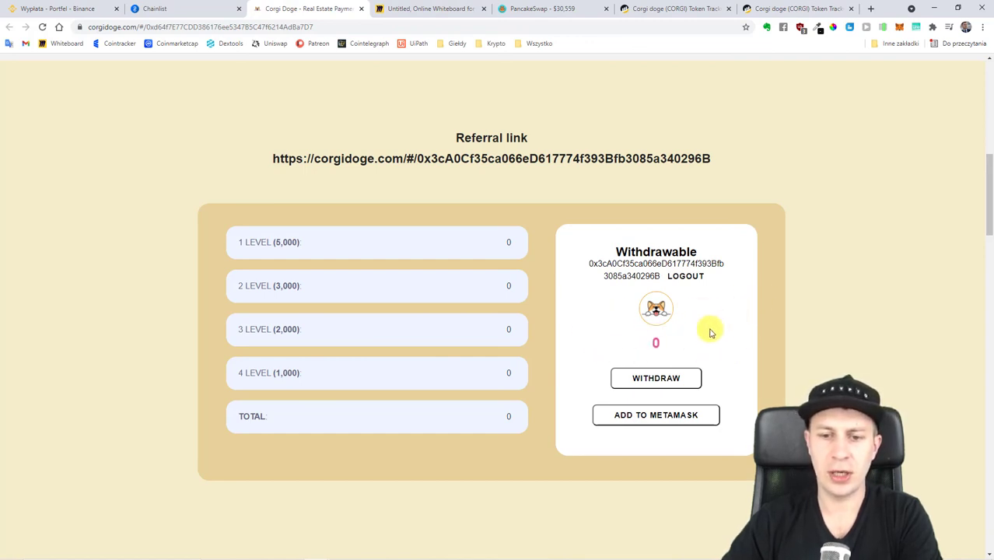
left_click_drag(628, 345, 679, 340)
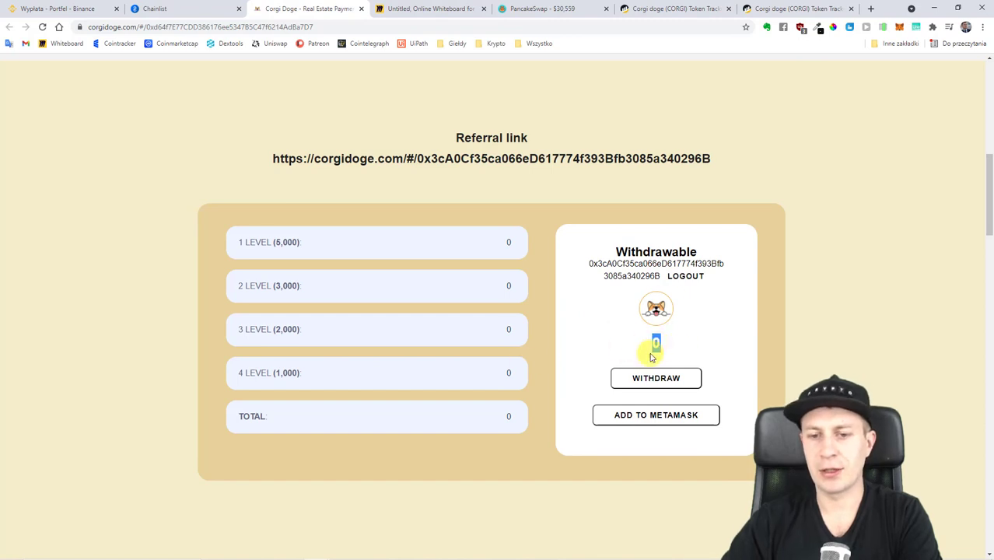
left_click(684, 327)
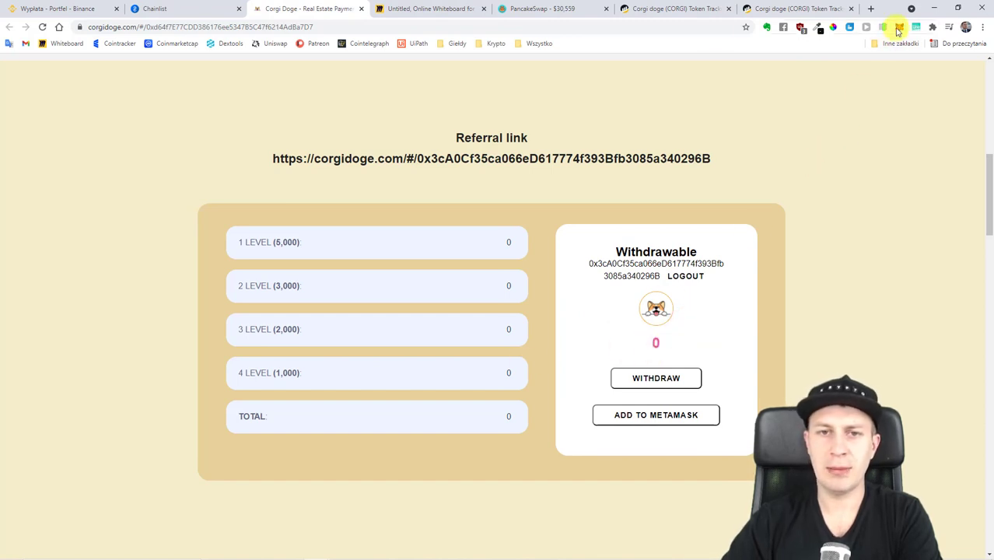
Switch back to PancakeSwap and check the remaining BNB and CORGI balances in the MetaMask wallet.
left_click(544, 9)
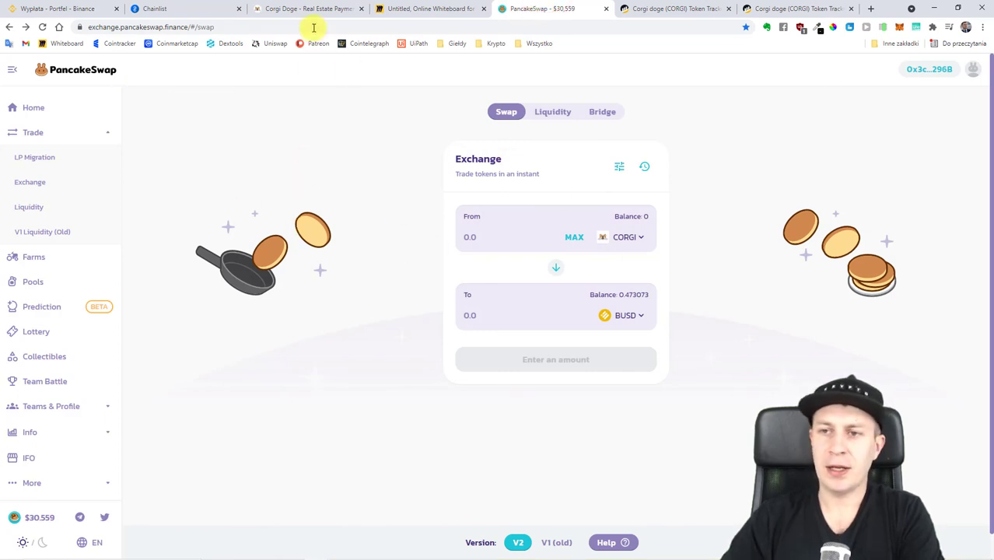
left_click(900, 26)
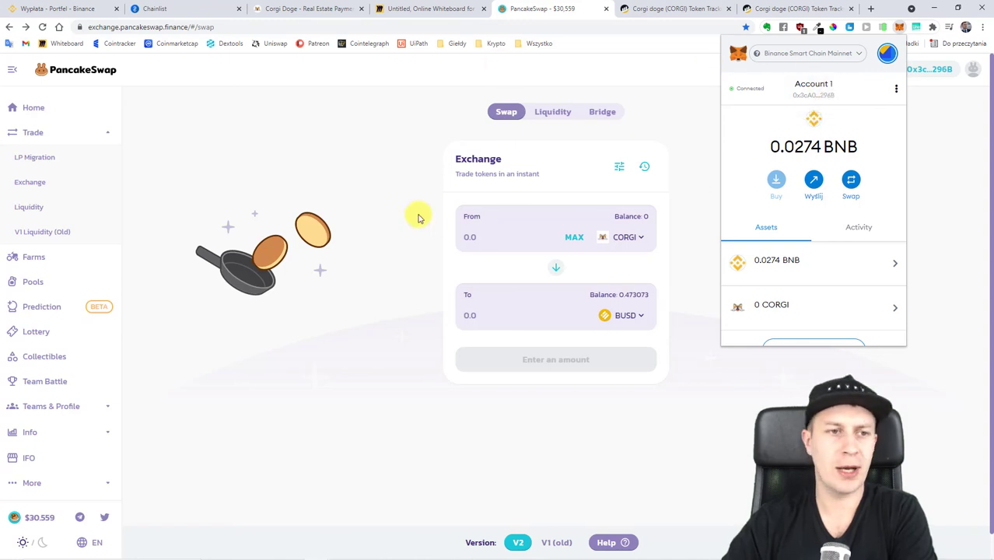
left_click(335, 194)
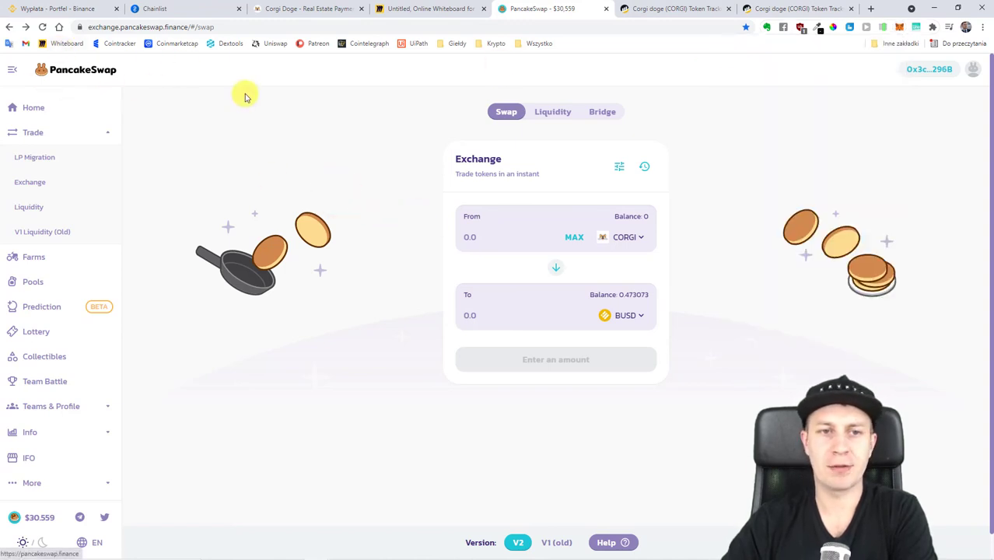
Go back to the Corgi Doge page and examine the wallet's referral link.
left_click(299, 8)
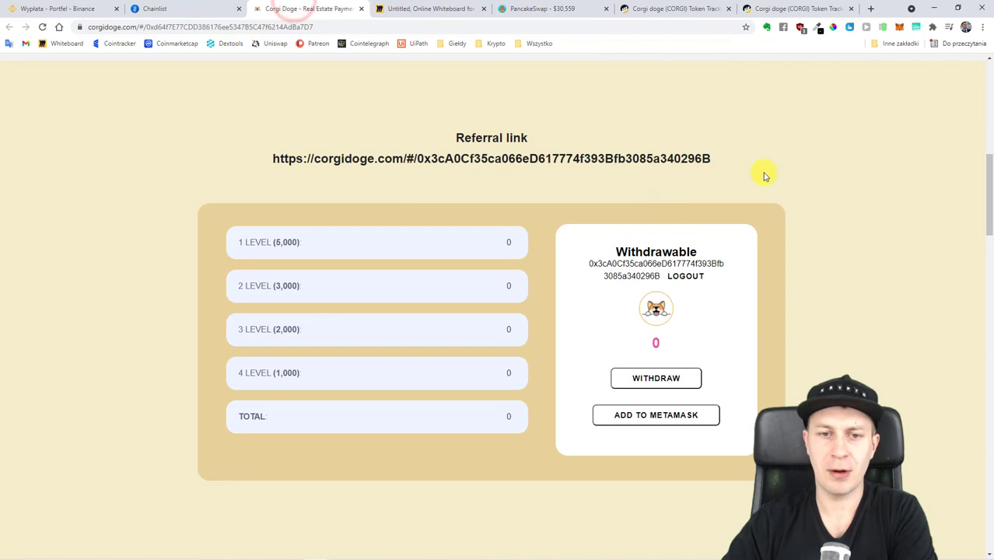
triple_click(345, 159)
left_click(474, 163)
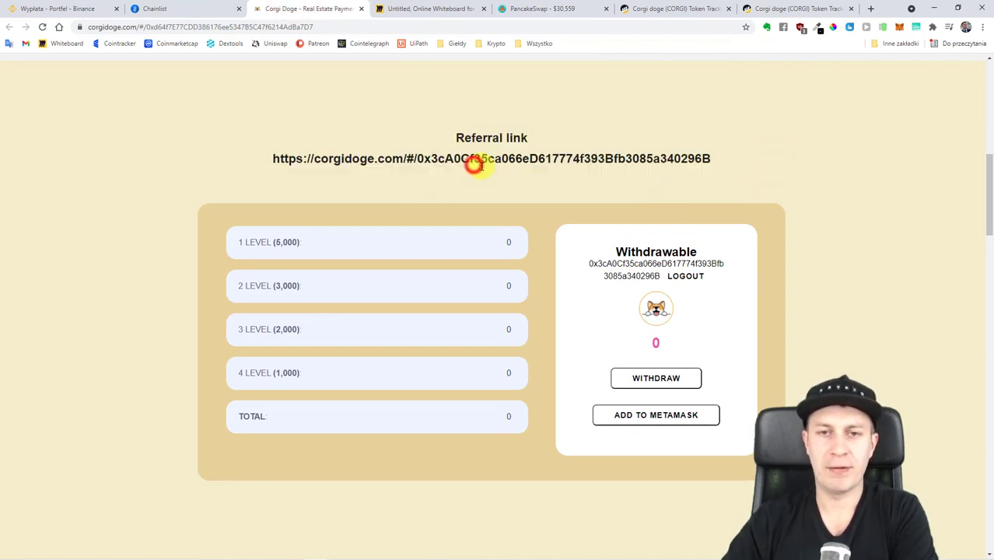
triple_click(481, 169)
left_click(344, 160)
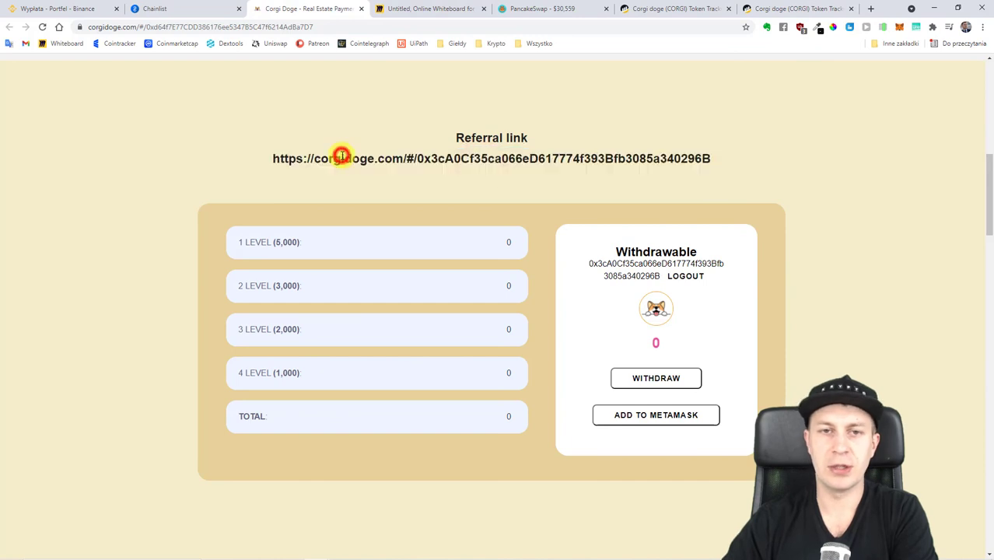
double_click(342, 158)
left_click(340, 144)
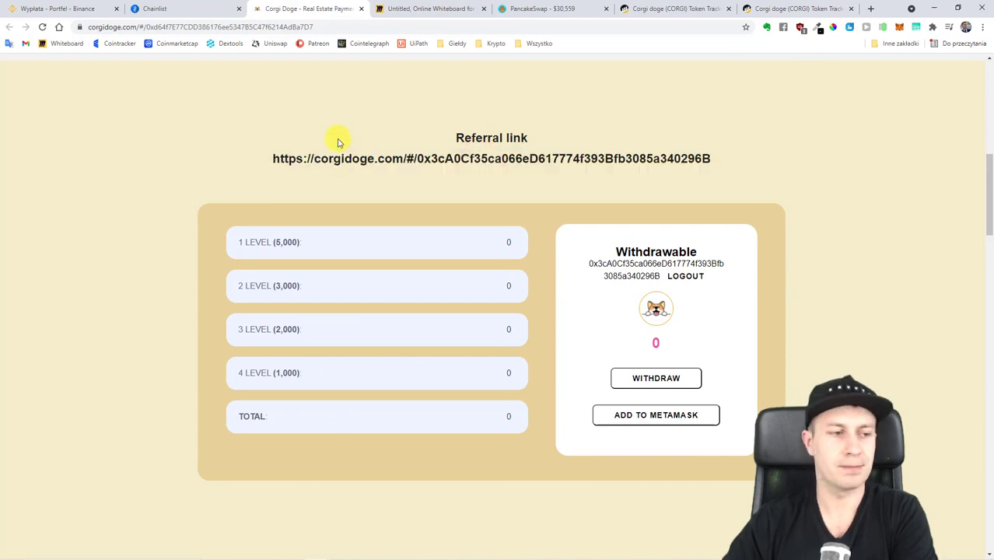